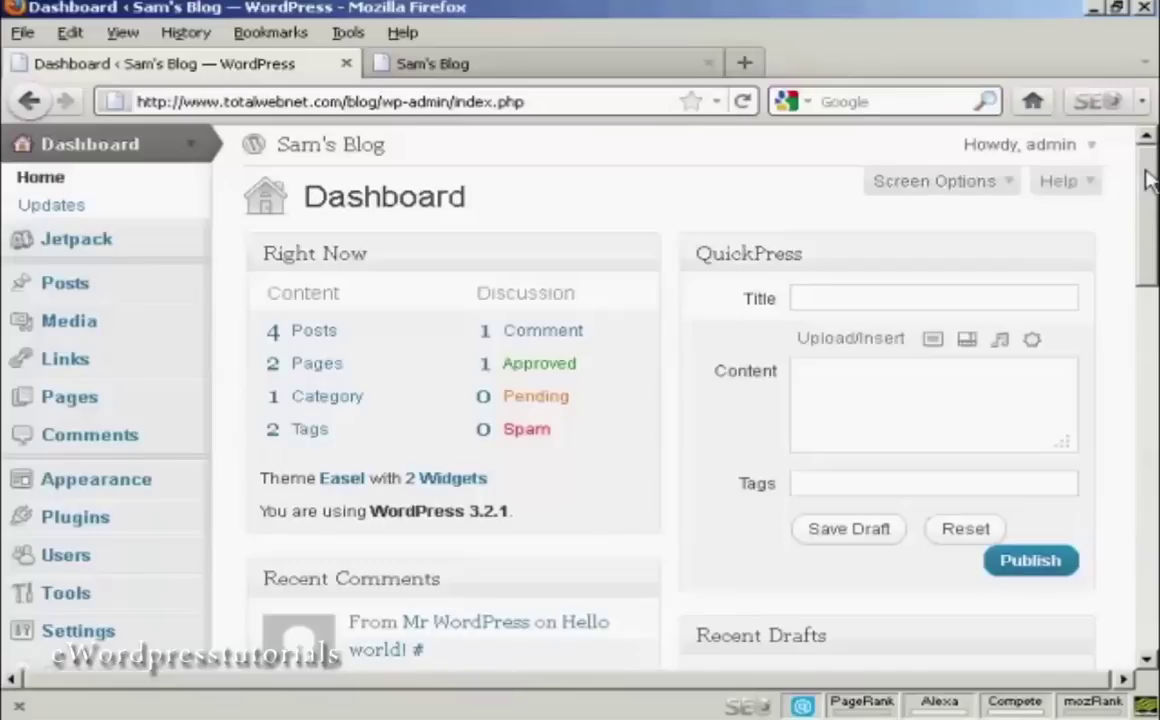
Go from the Users list, showing one administrator, to the empty Add New User form.
left_click_drag(1148, 178, 1148, 255)
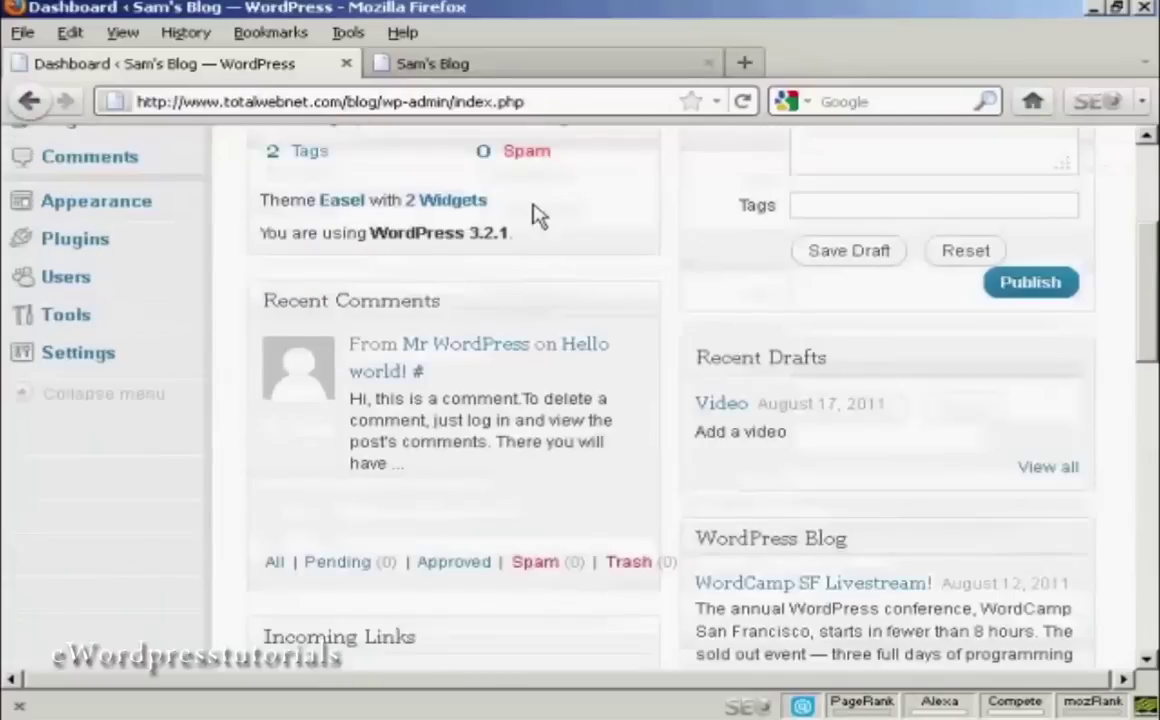
left_click(66, 279)
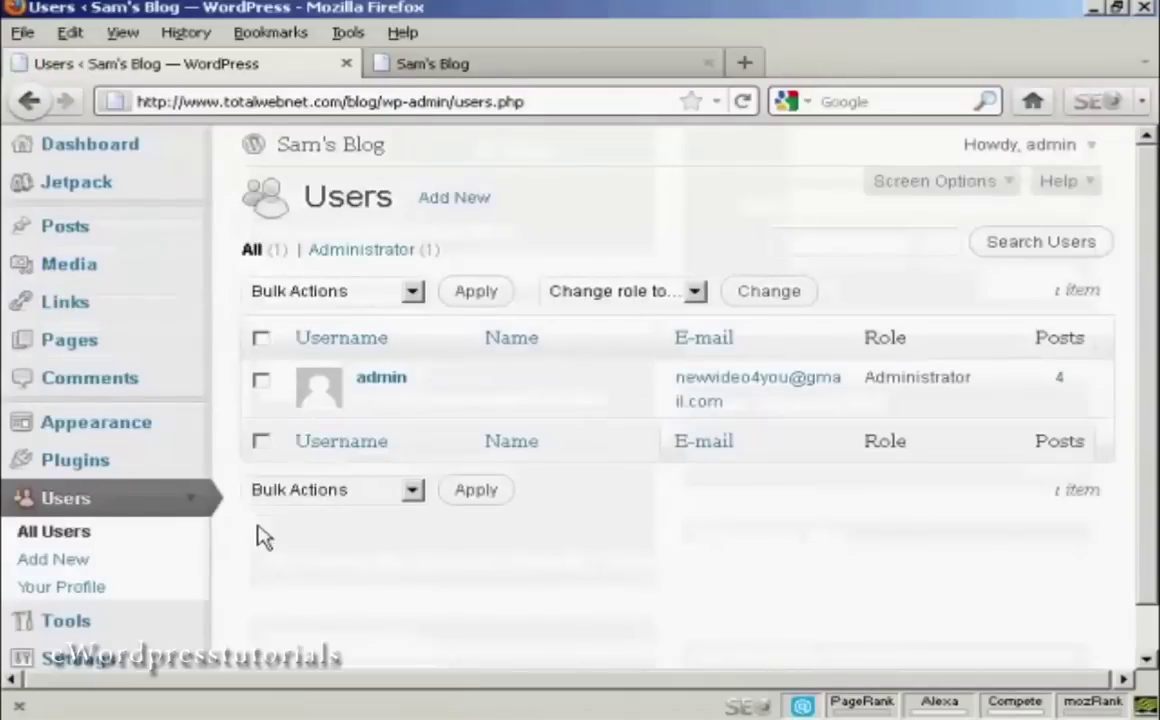
scroll(150, 510, "down", 1)
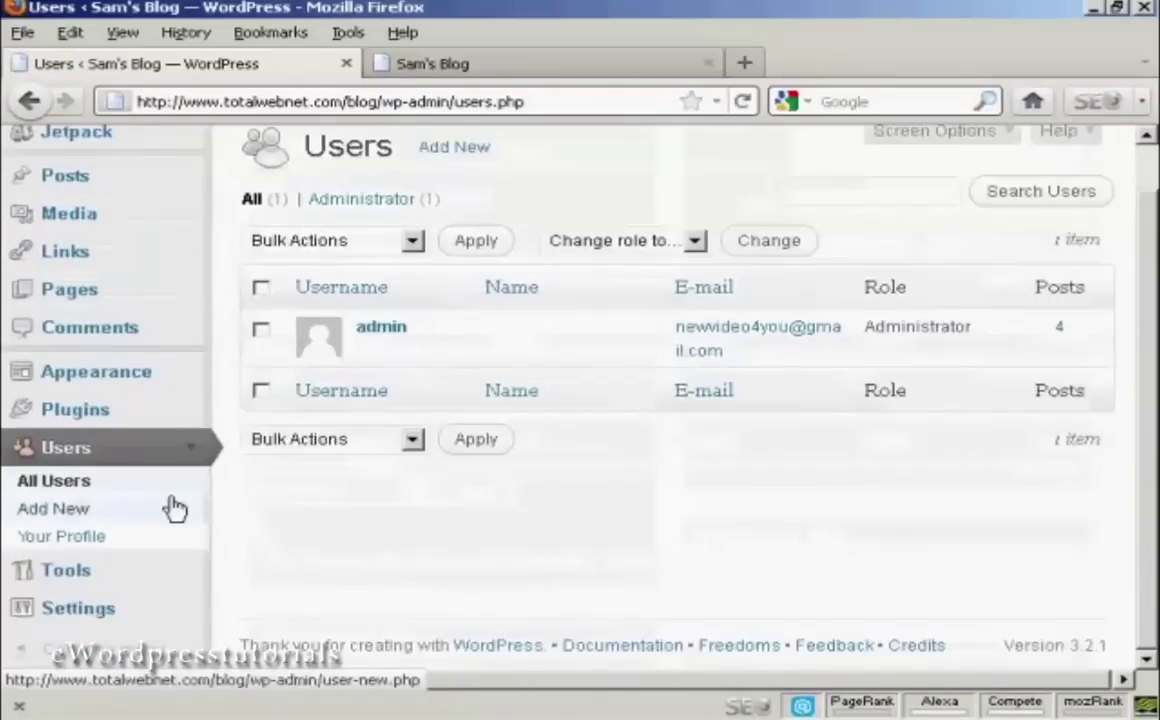
left_click(55, 519)
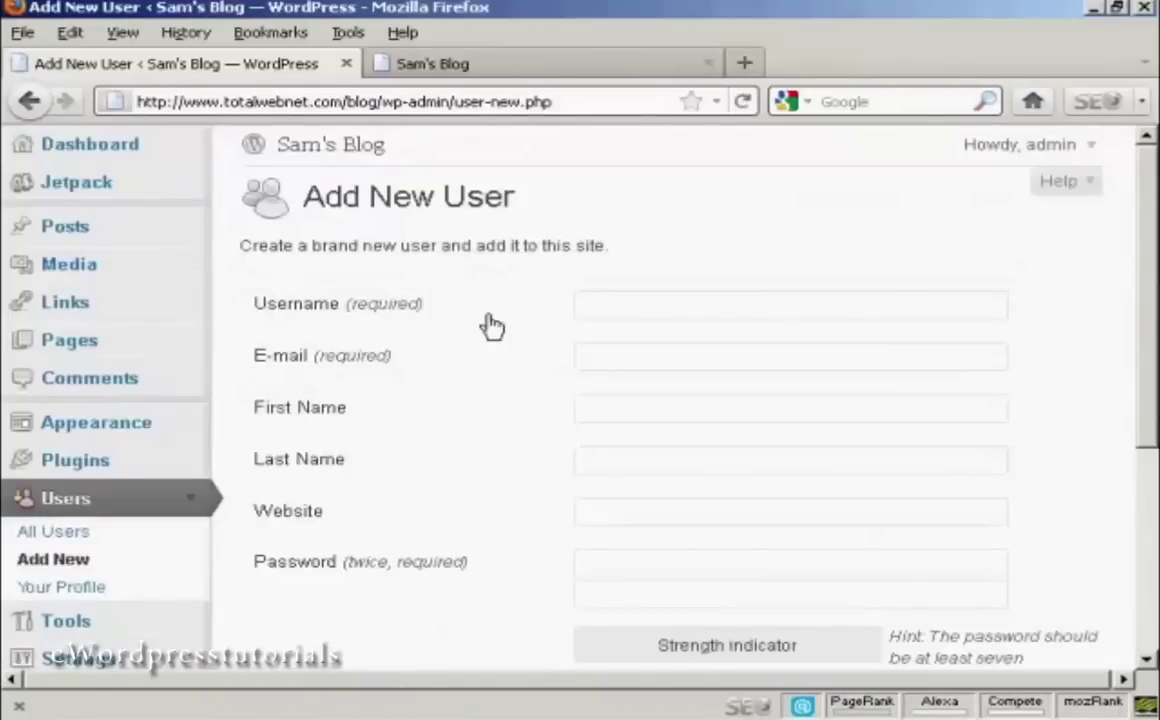
Fill in the new user's username, e-mail address, first name and last name.
left_click(401, 314)
type("Fred")
left_click(599, 354)
type("fred")
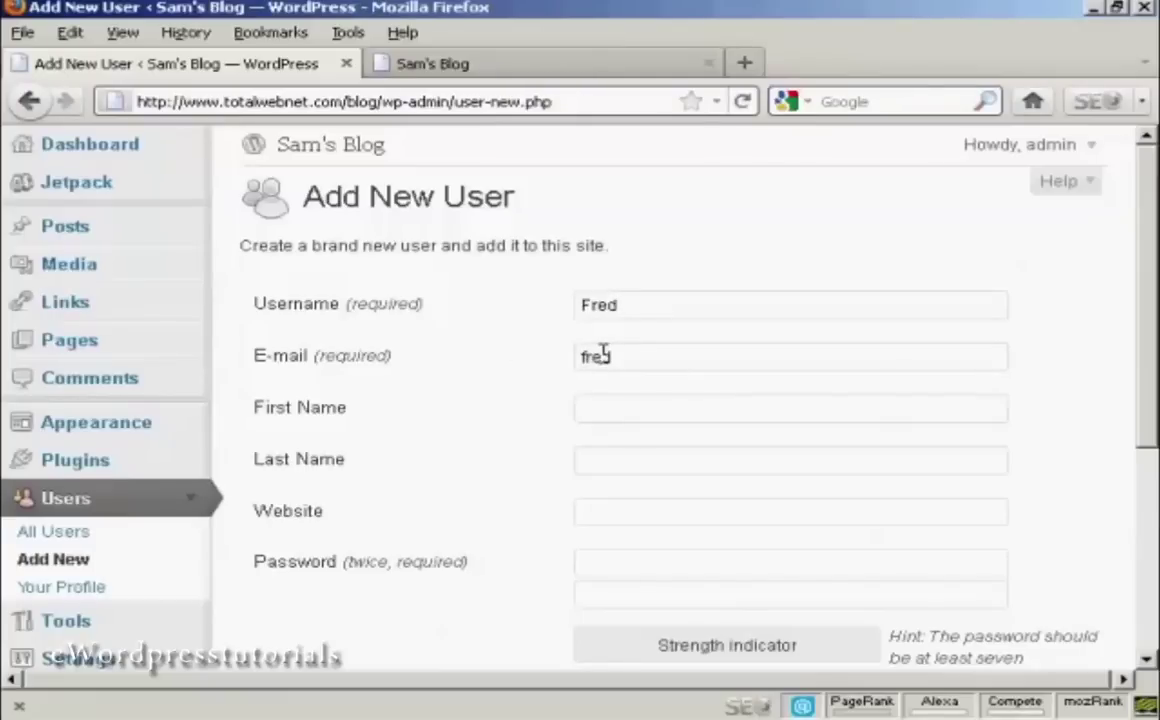
type("@w")
type("oursit")
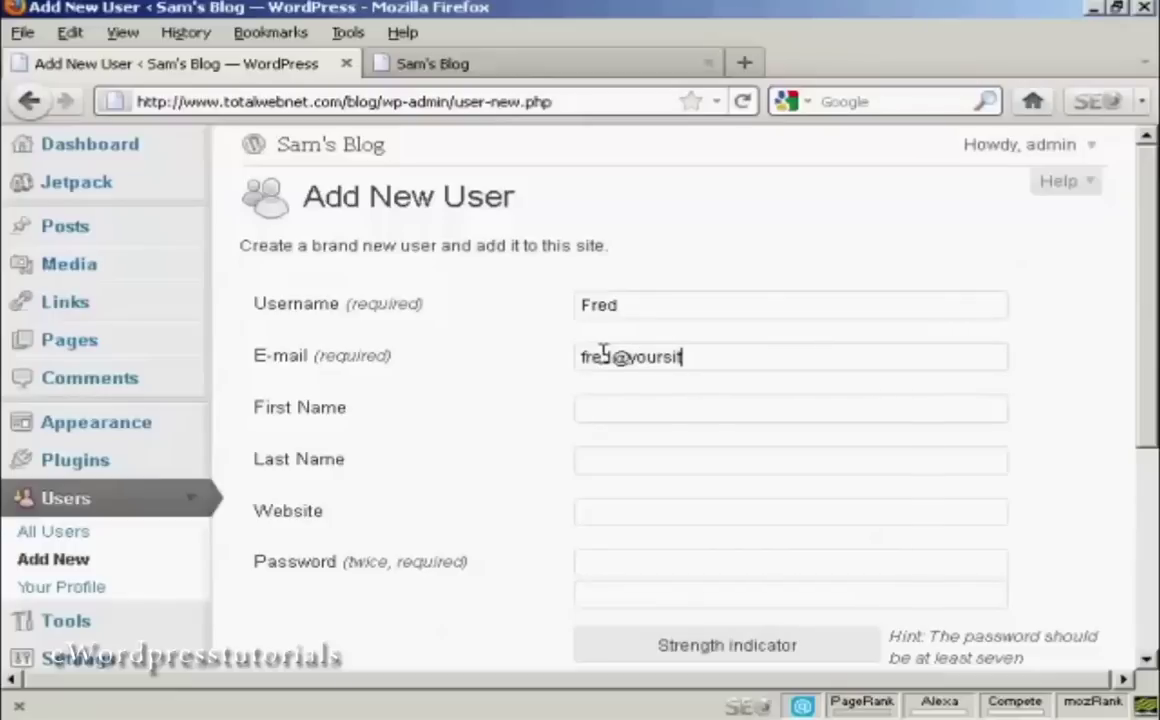
type("e.com")
left_click(663, 405)
type("Fred")
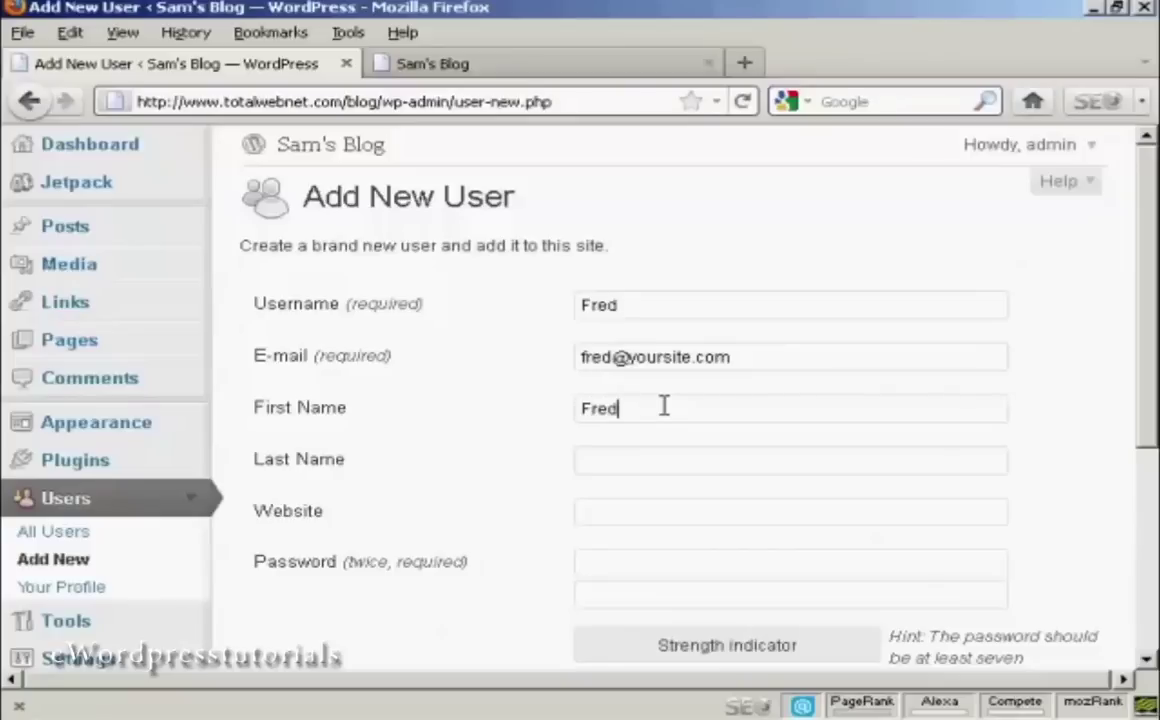
left_click(614, 461)
type("Smith")
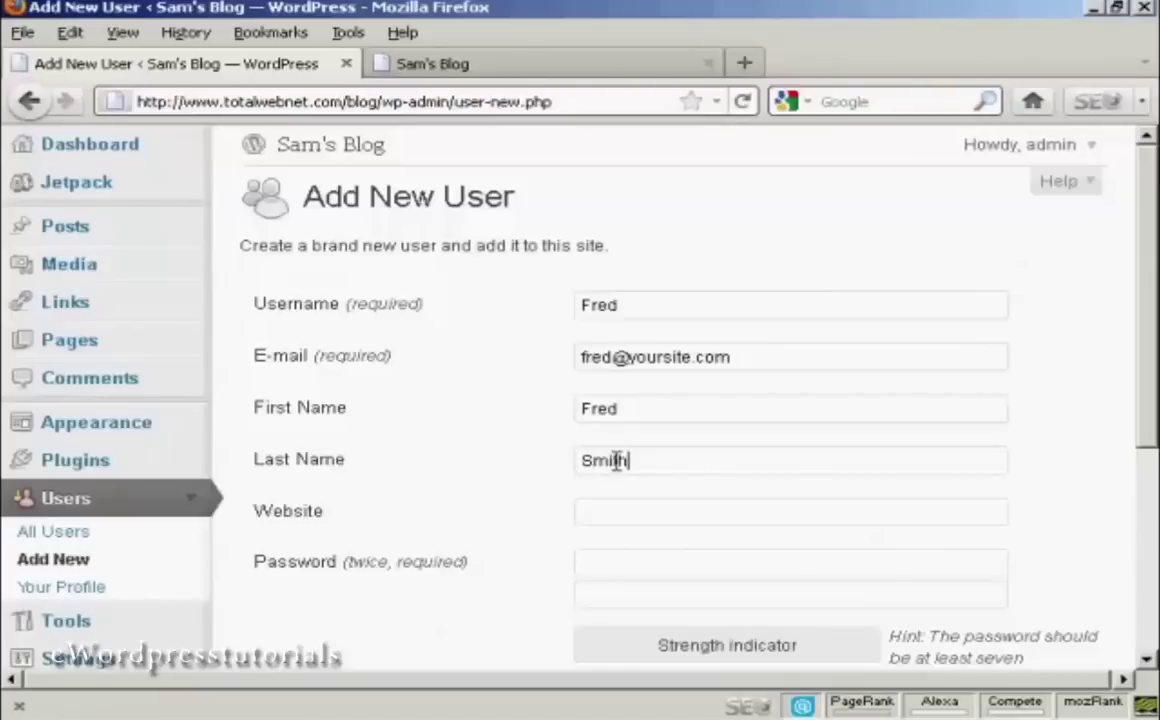
left_click_drag(1152, 290, 1155, 362)
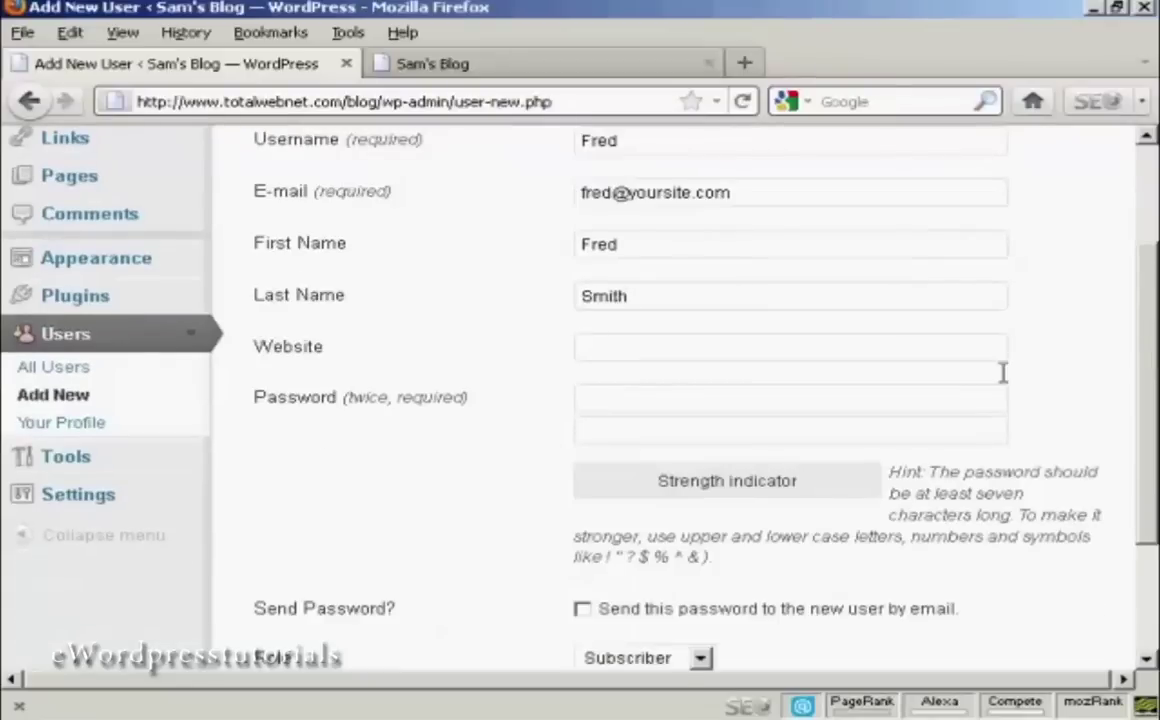
Enter a matching password in both password fields, rated Medium strength.
left_click(595, 400)
type("••••••")
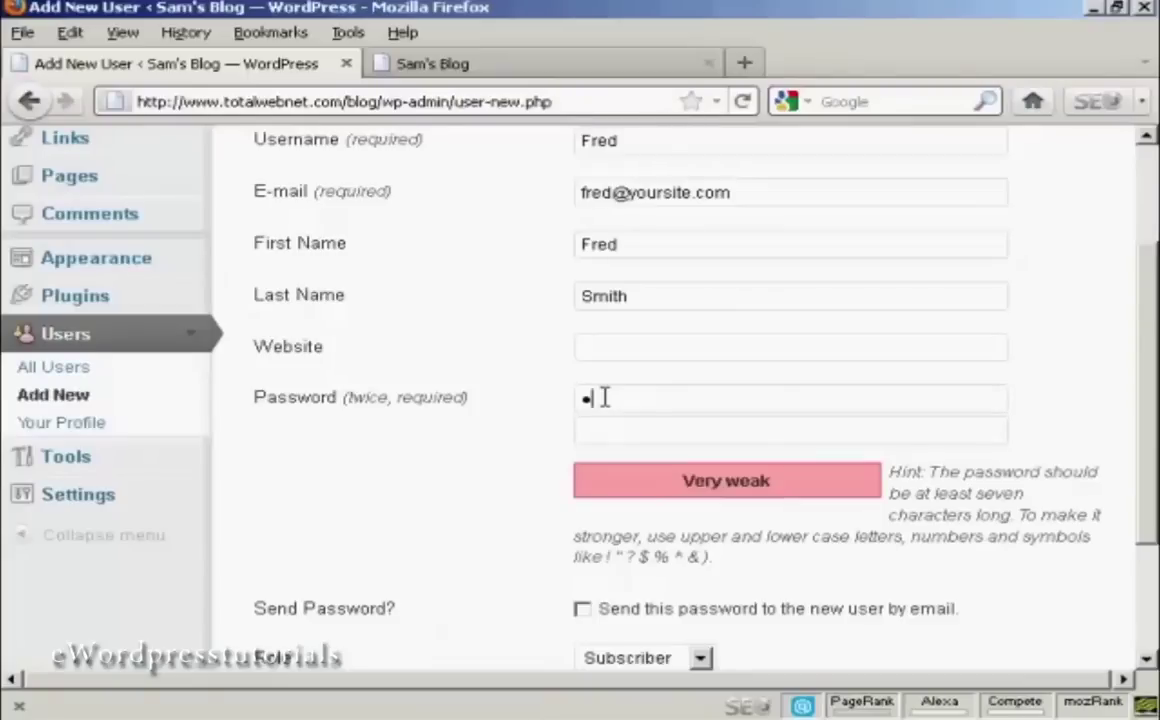
type("•••")
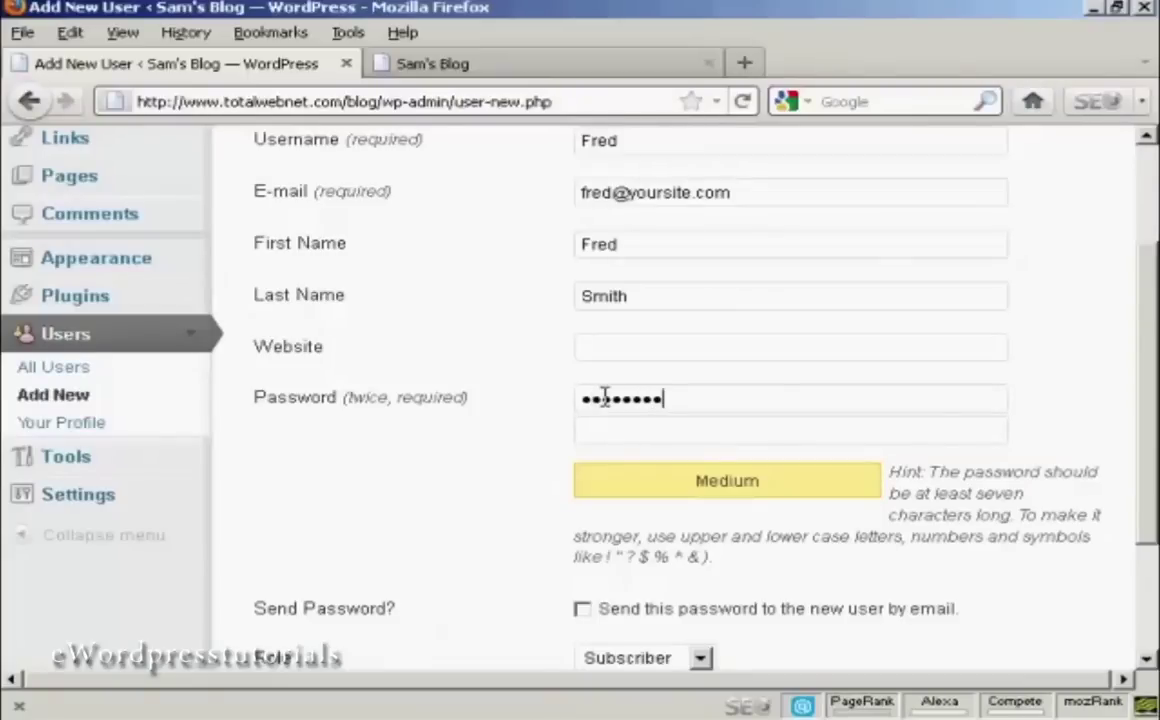
left_click(607, 425)
type("•••••••••")
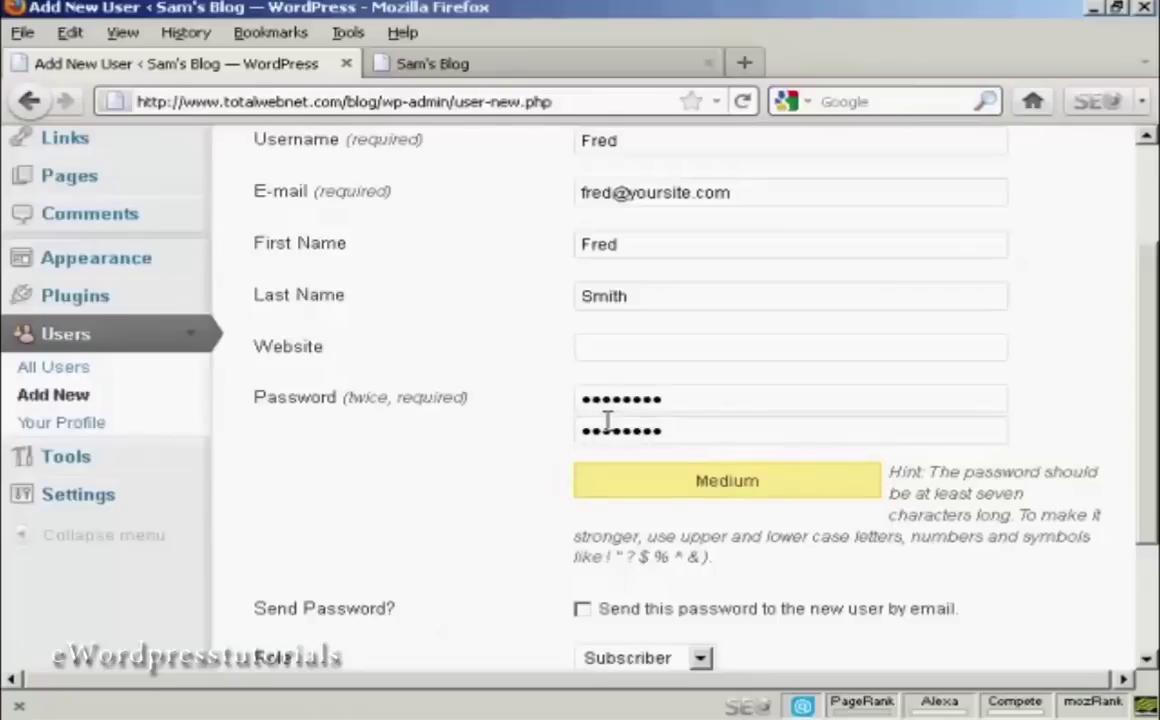
scroll(1043, 360, "down", 3)
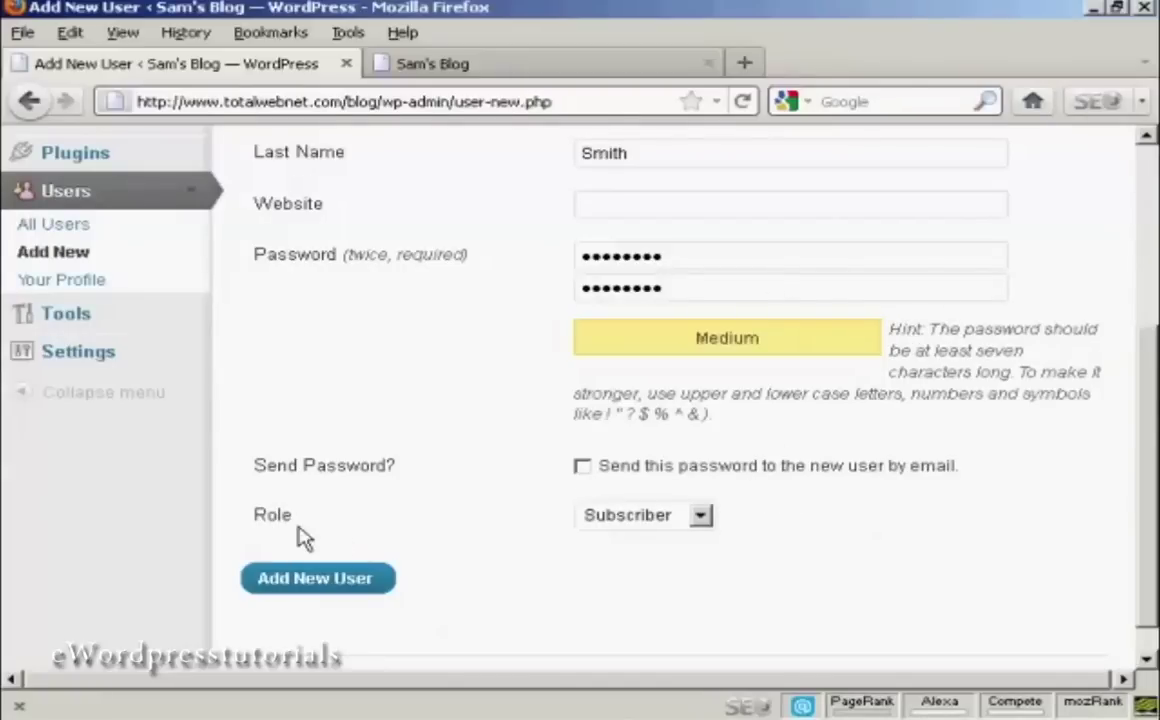
Give the new user the Author role and create the account.
left_click(704, 518)
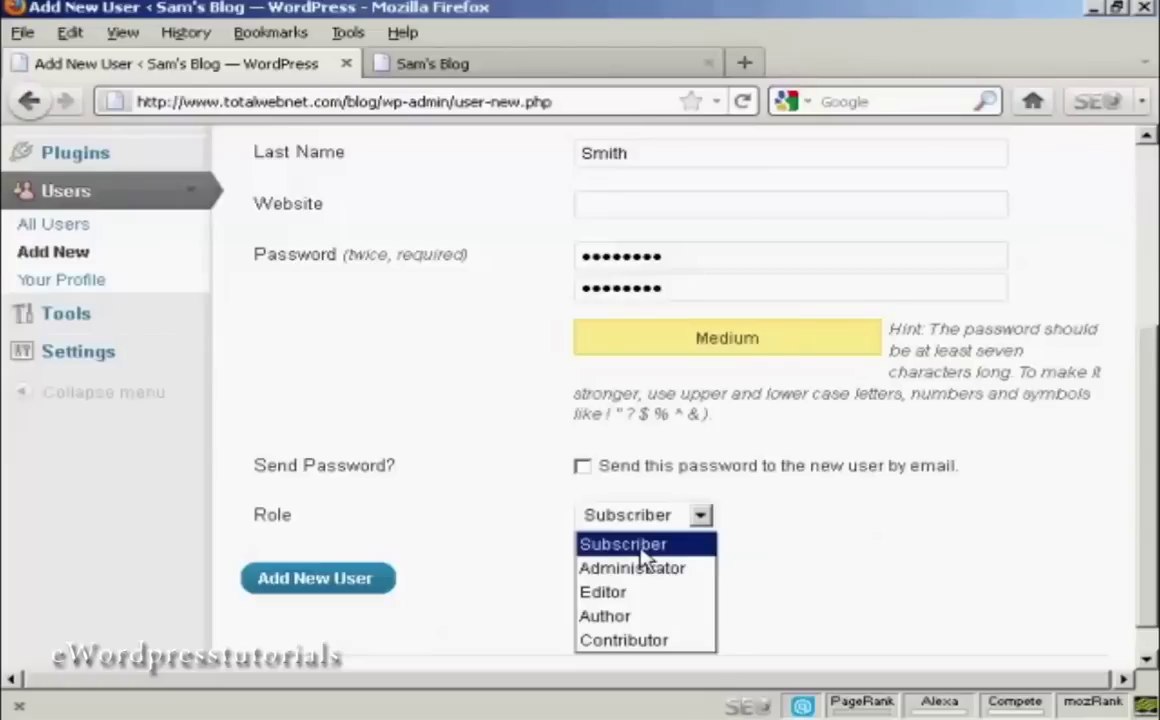
left_click(642, 617)
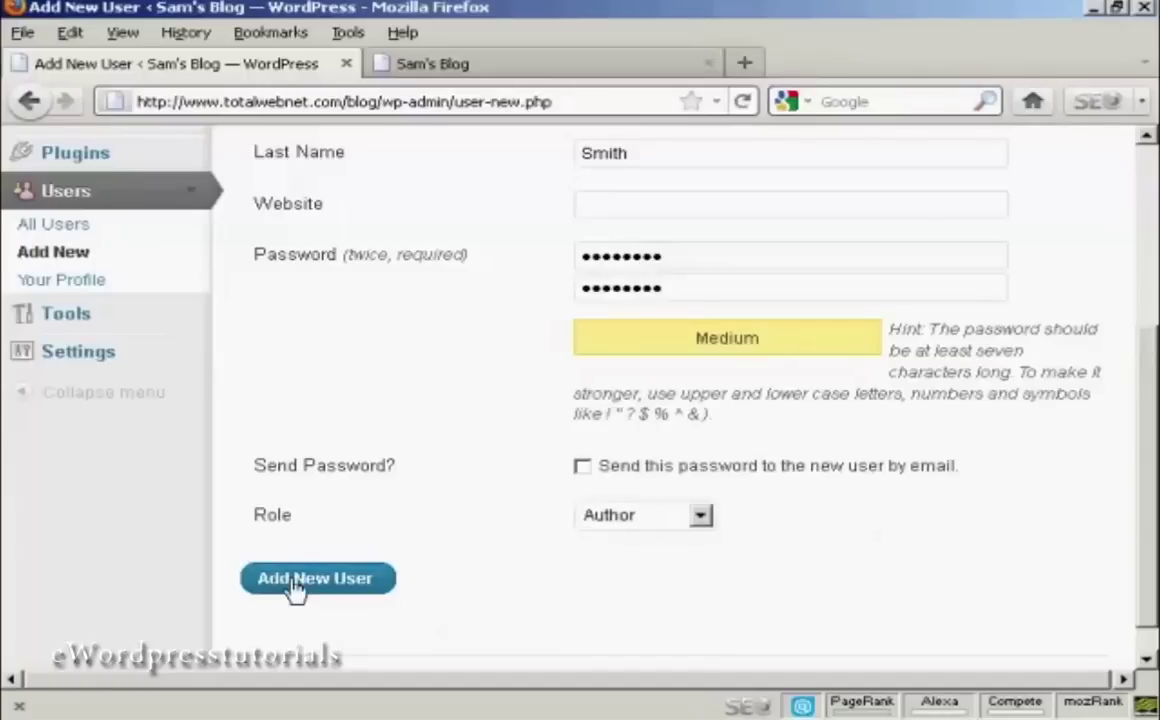
left_click(333, 590)
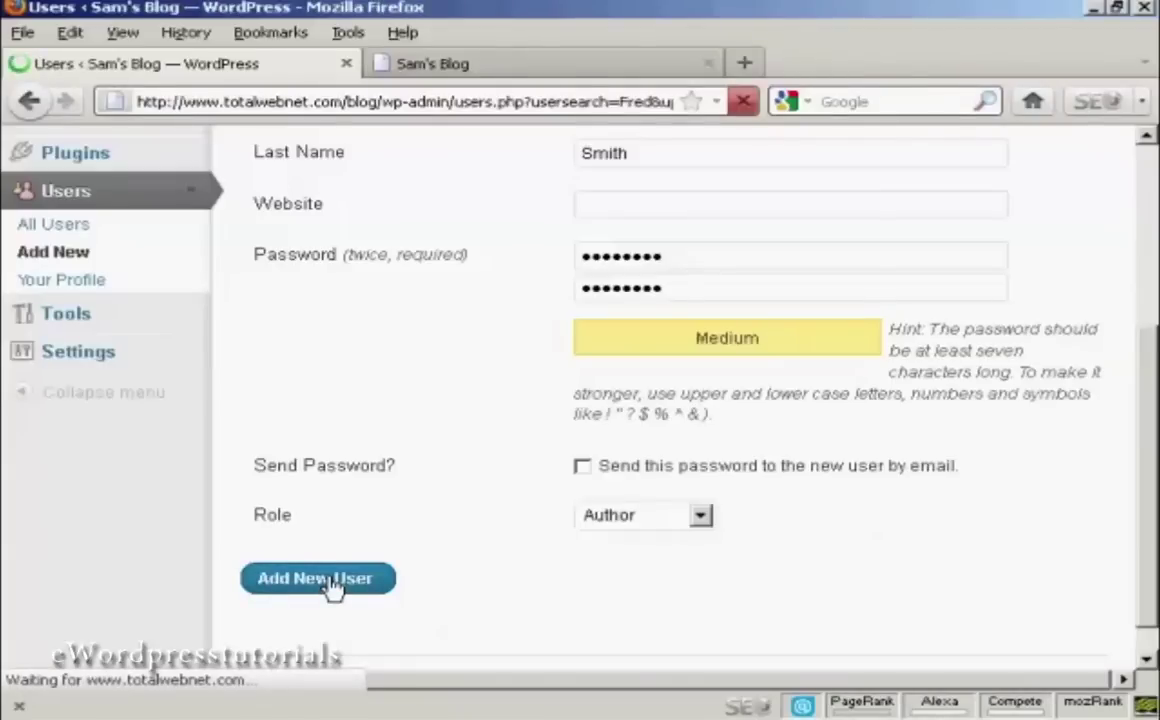
Confirm the new Author appears in the Users list, then log out as administrator.
scroll(333, 590, "down", 1)
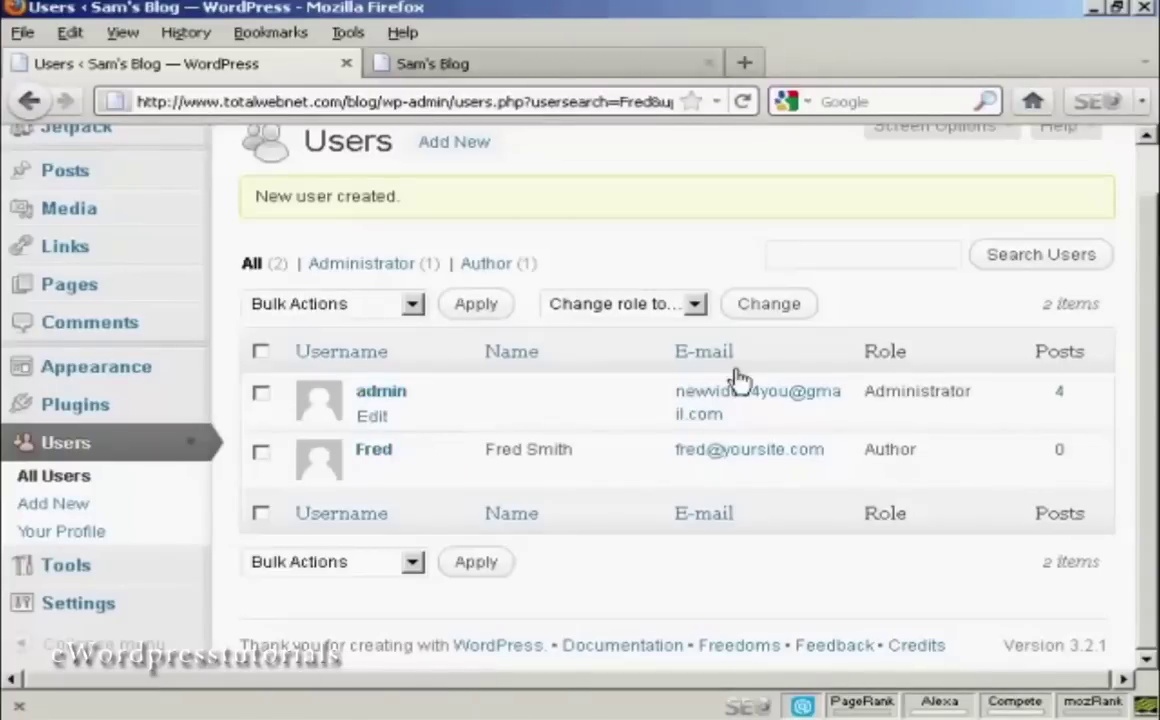
scroll(1152, 265, "up", 1)
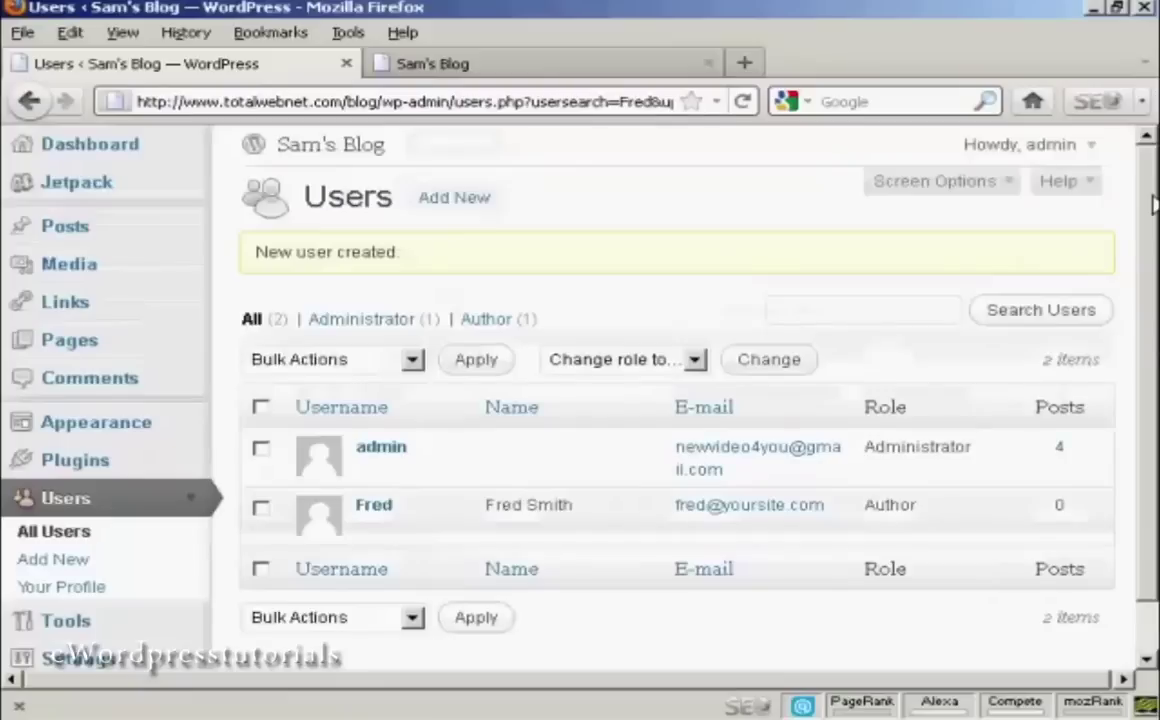
left_click(1093, 148)
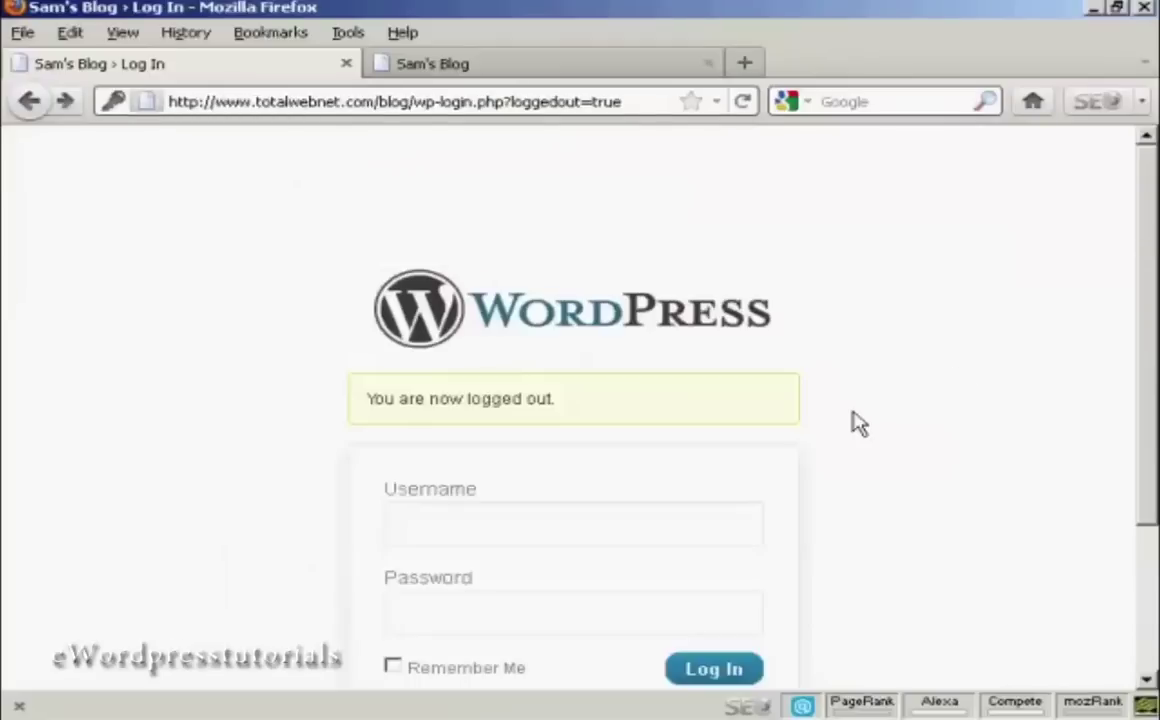
Sign in with the new Author's username and password.
left_click(462, 528)
type("Fred")
left_click(428, 612)
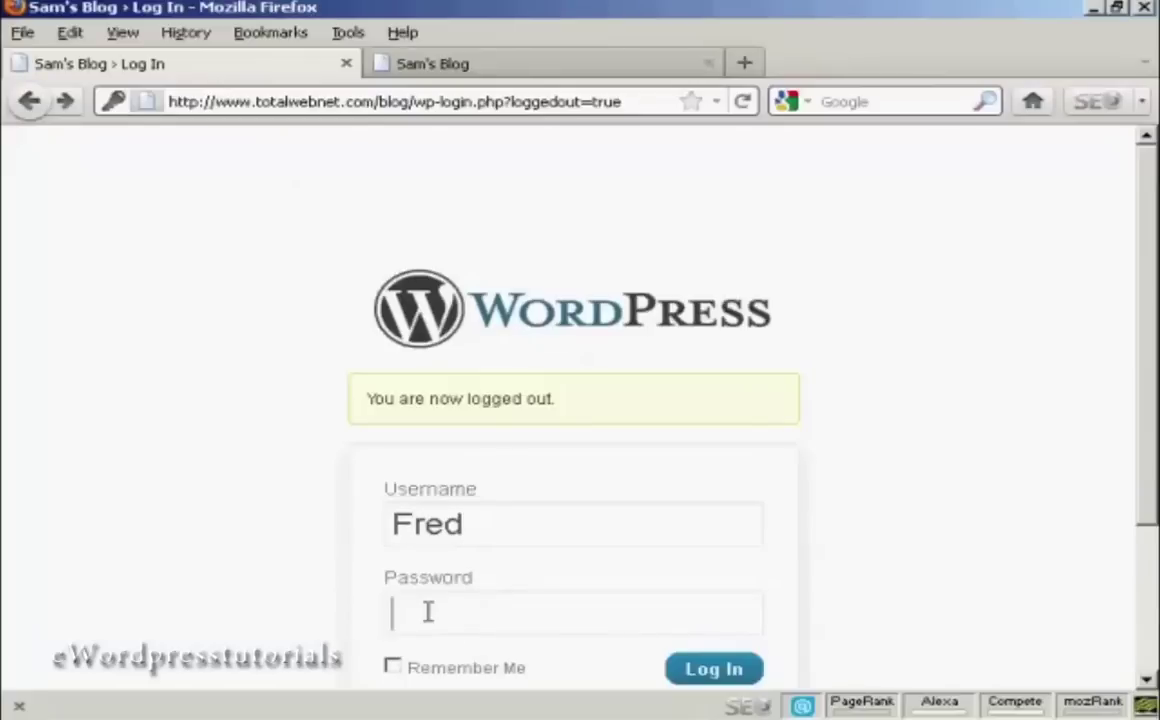
type("********")
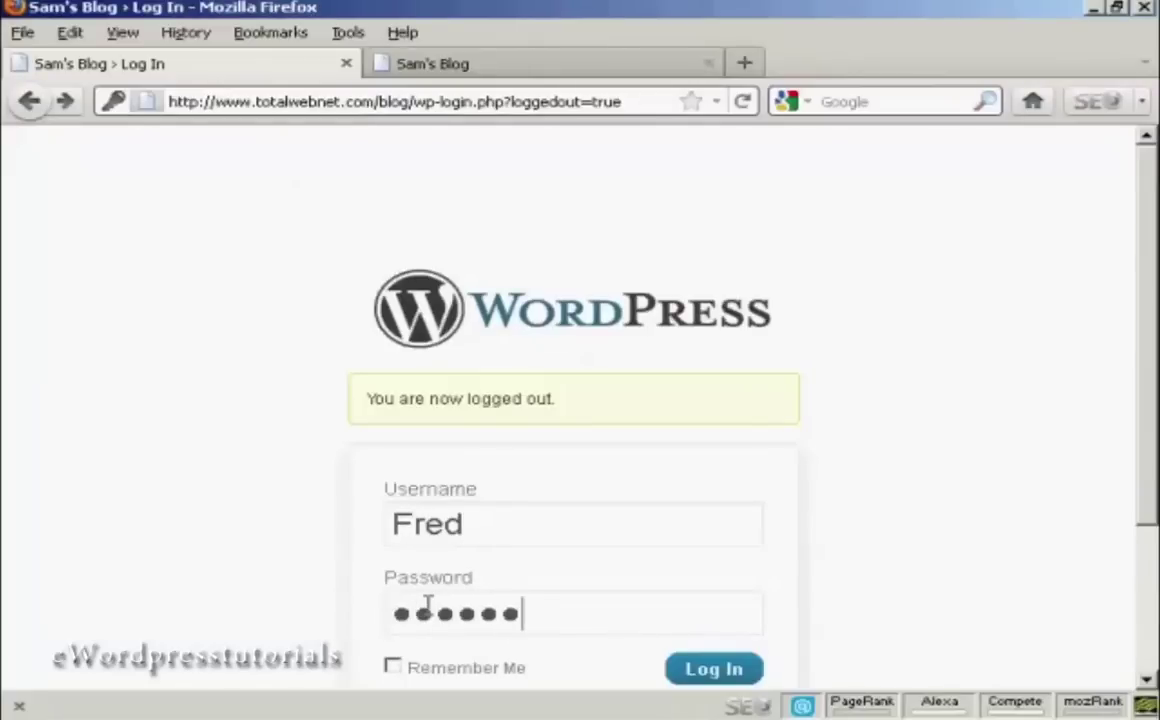
left_click(705, 676)
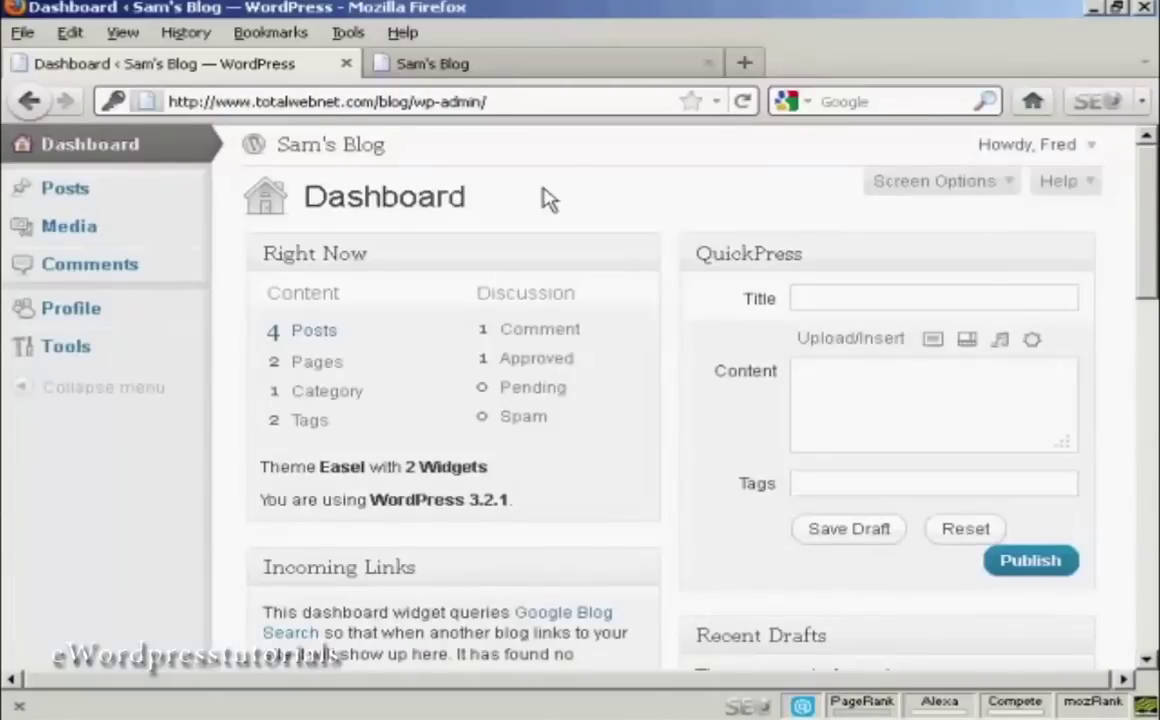
Browse the author's Posts, Media and Comments pages, then log the author out.
left_click(190, 192)
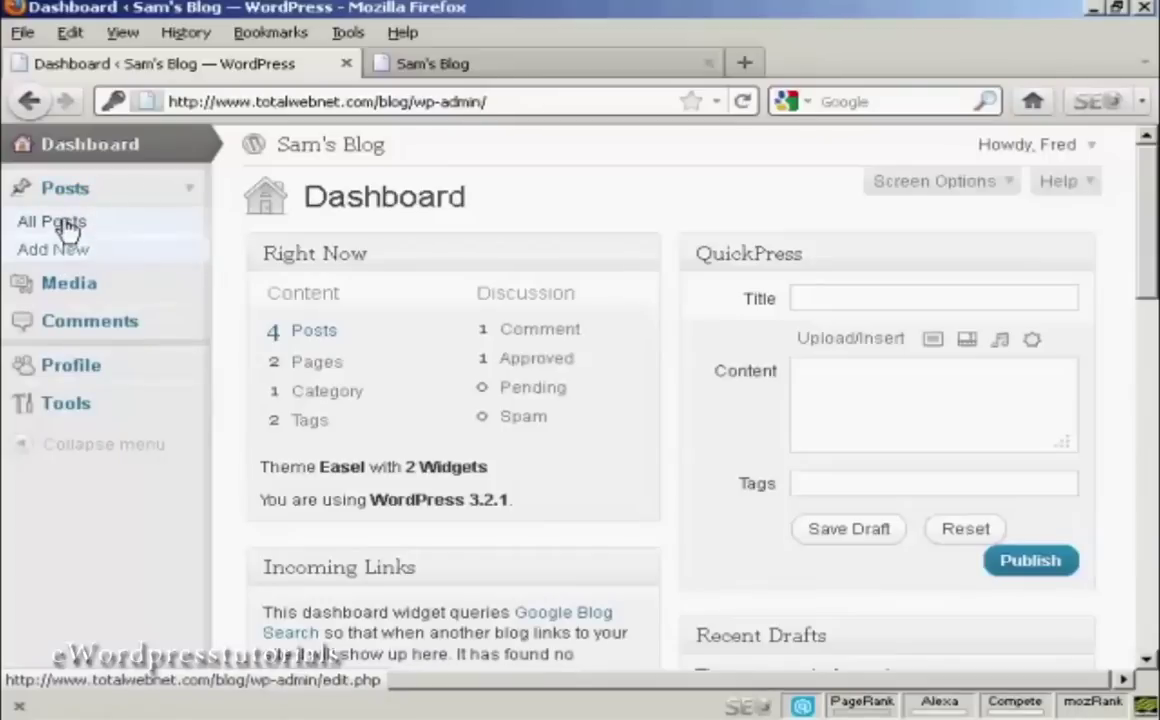
left_click(90, 289)
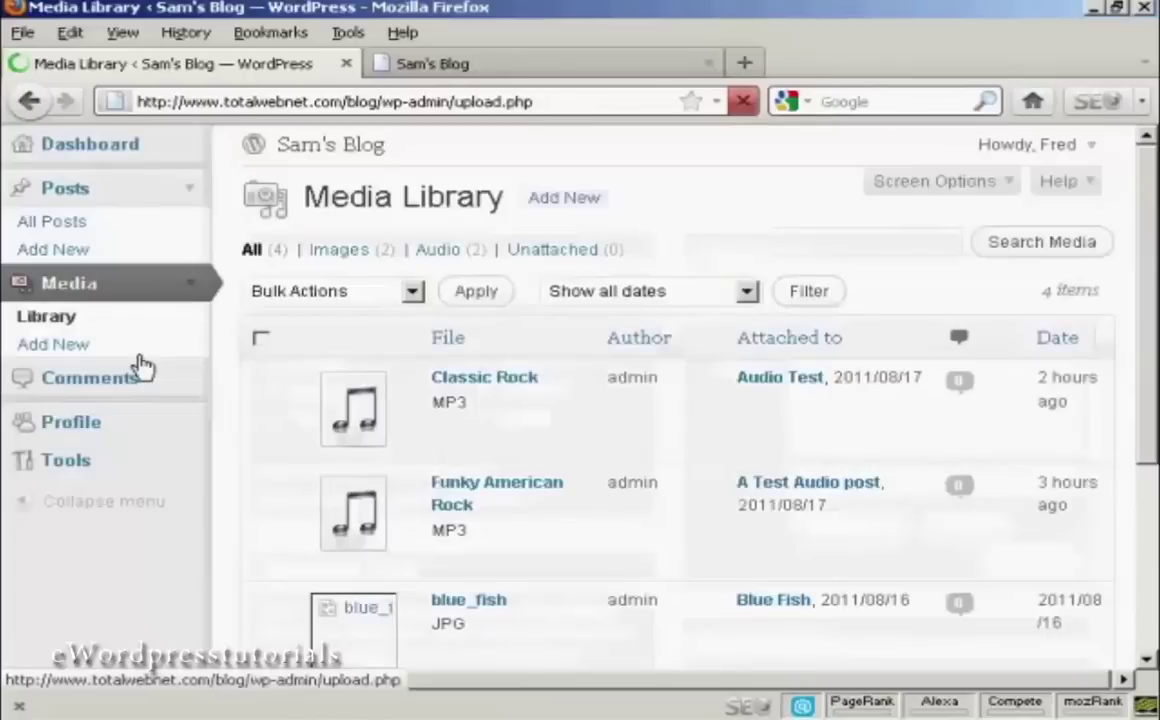
left_click(115, 385)
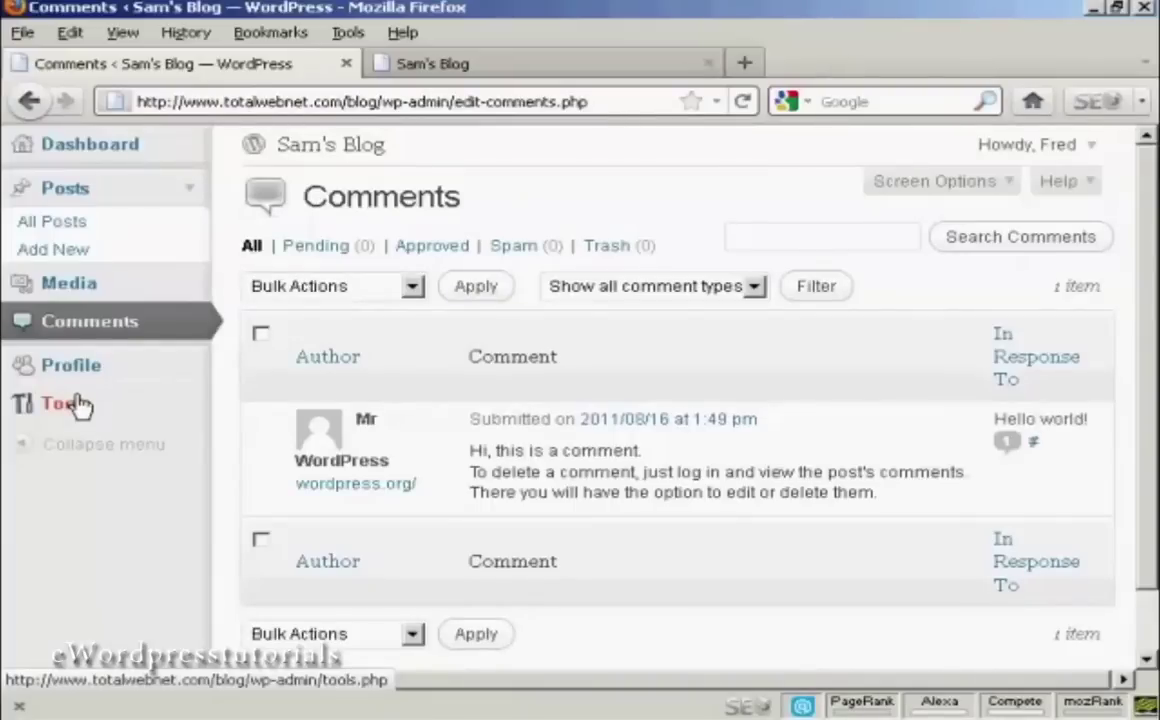
left_click(1093, 146)
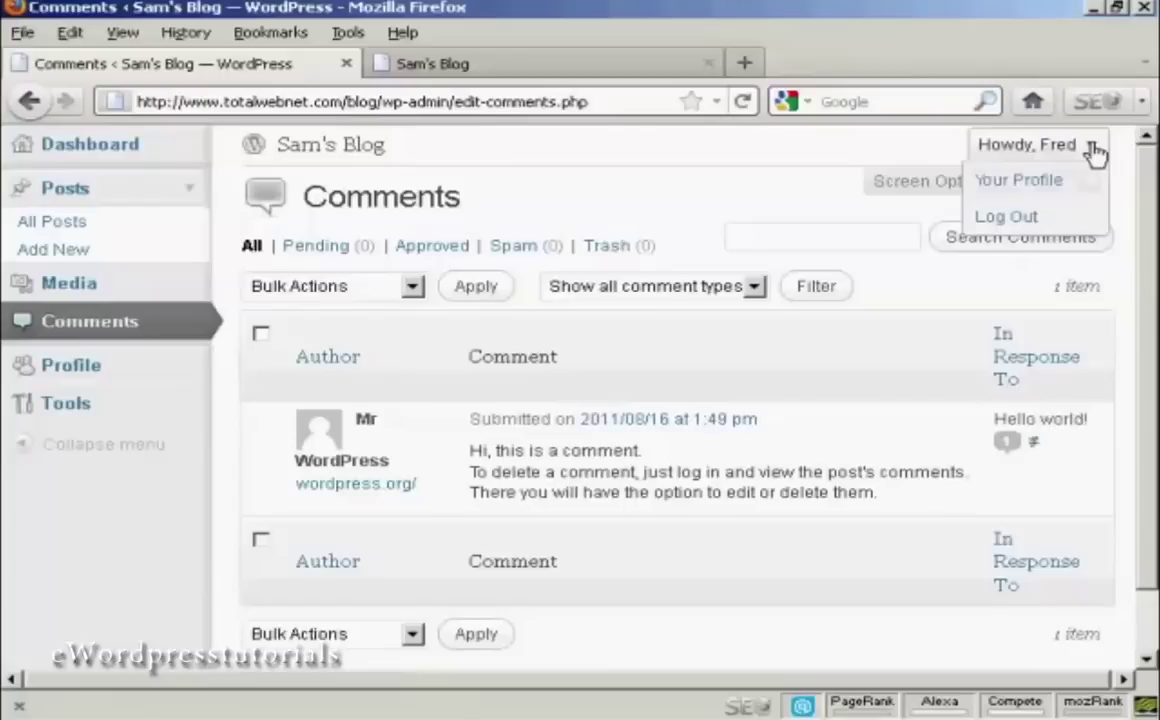
left_click(1002, 221)
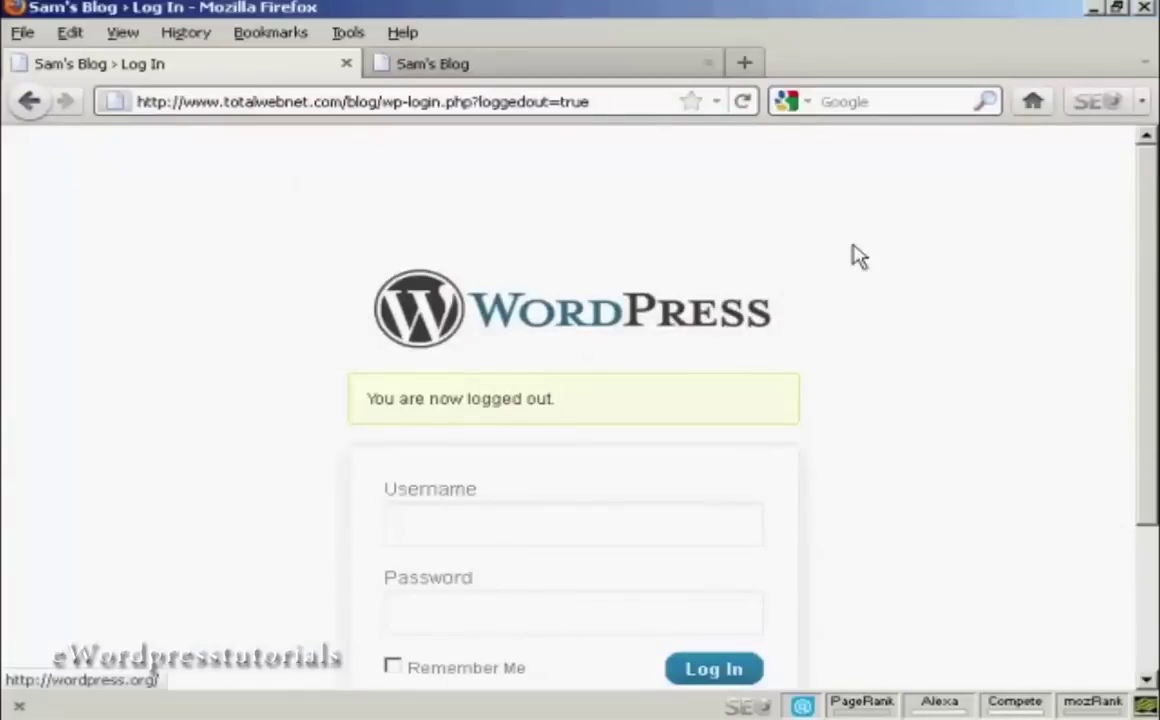
Sign back in as Admin using the saved login suggestion.
left_click_drag(1155, 207, 1151, 313)
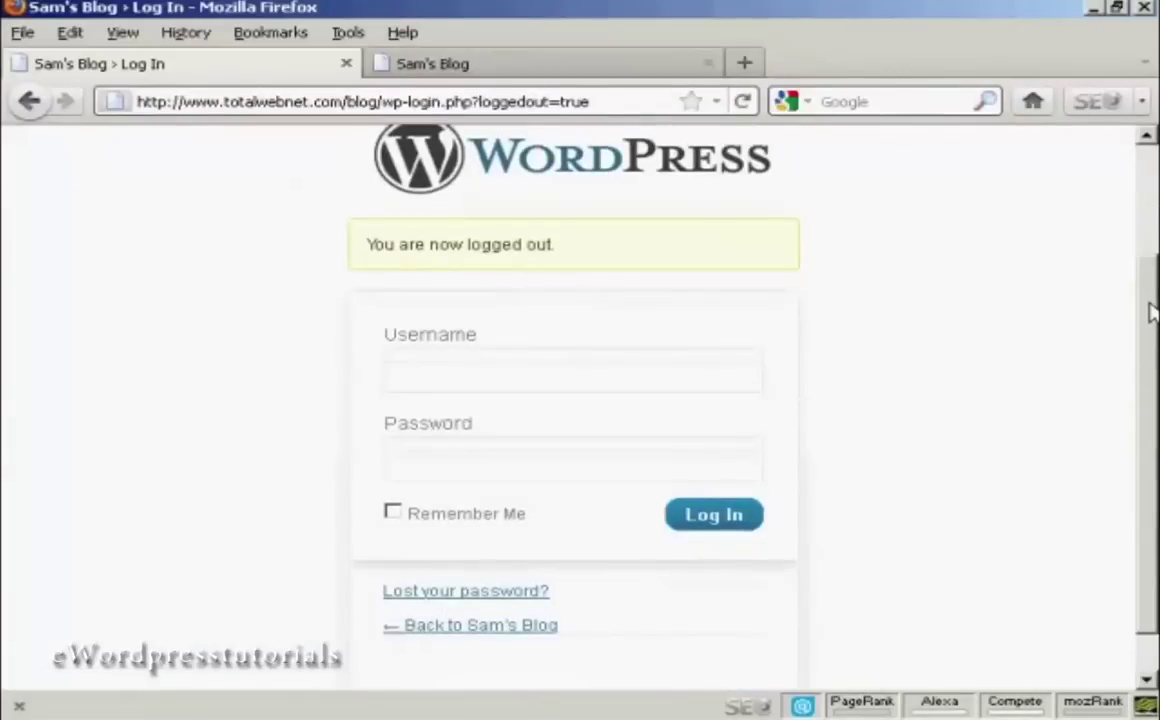
left_click(420, 378)
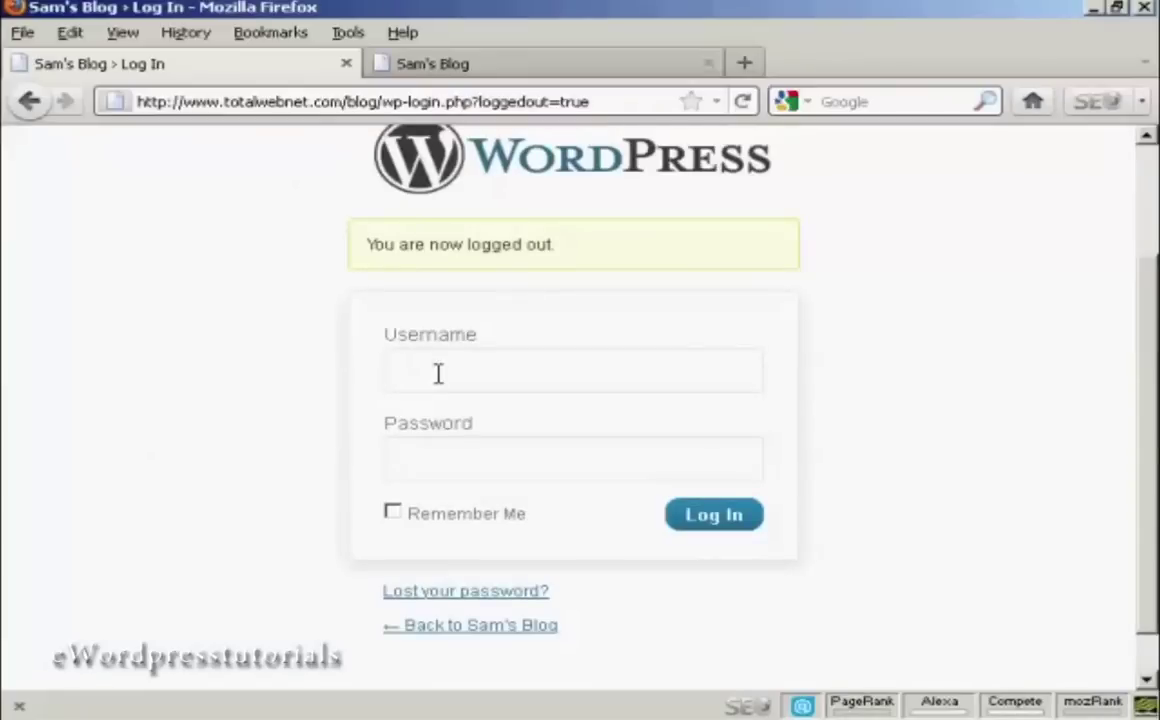
type("Admin")
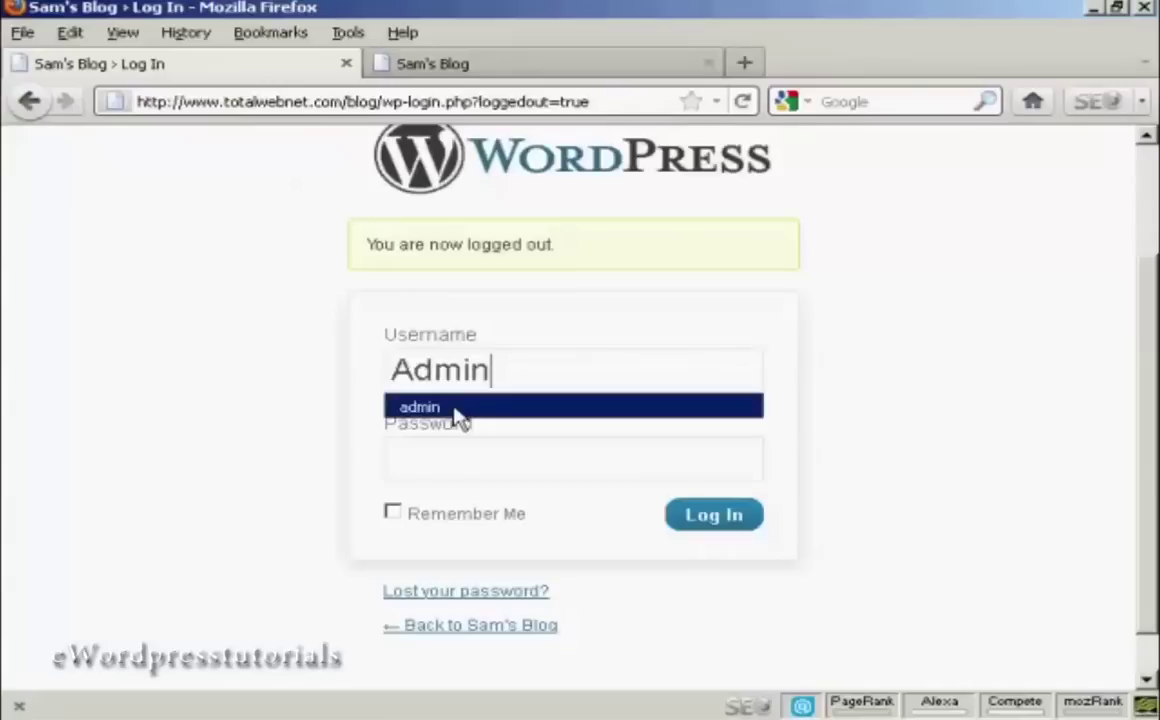
left_click(455, 407)
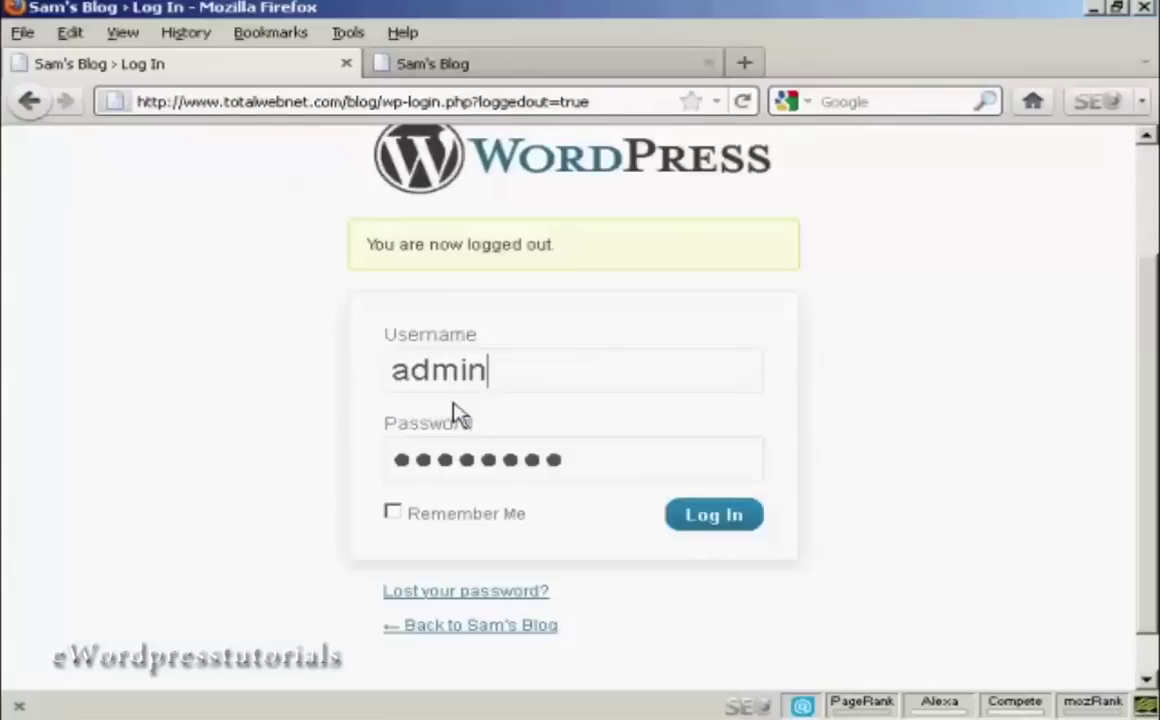
left_click(713, 515)
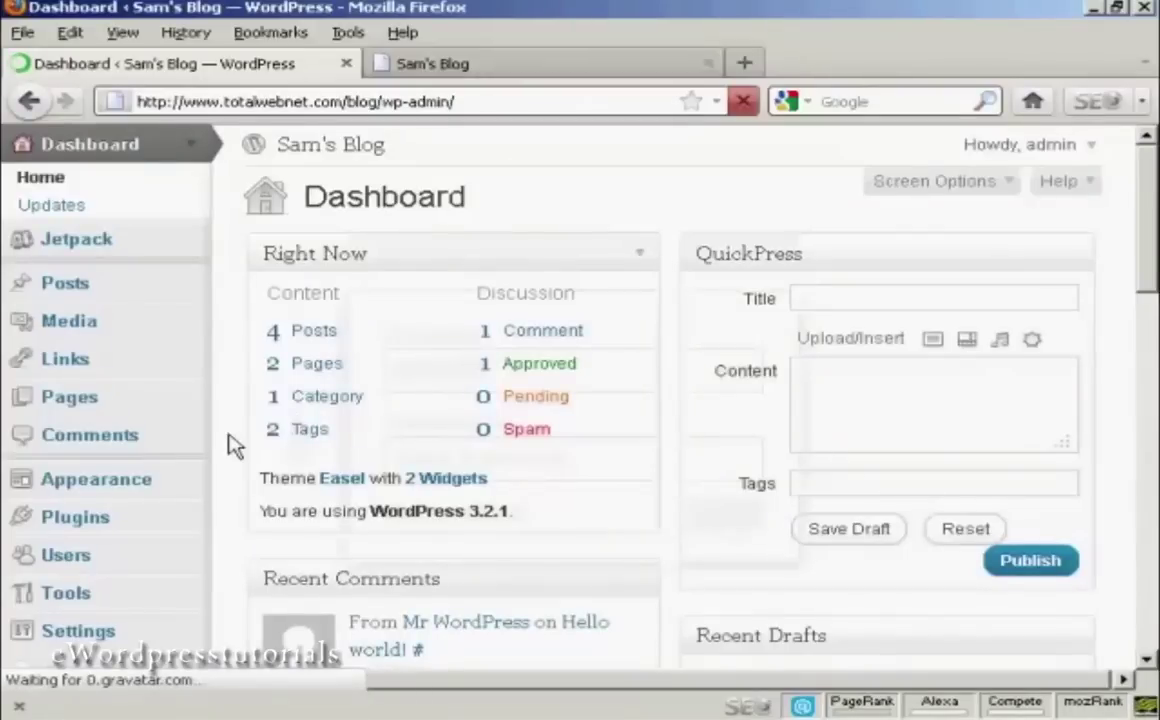
Open Users > Add New and enter the second user's username and e-mail address.
scroll(475, 410, "down", 4)
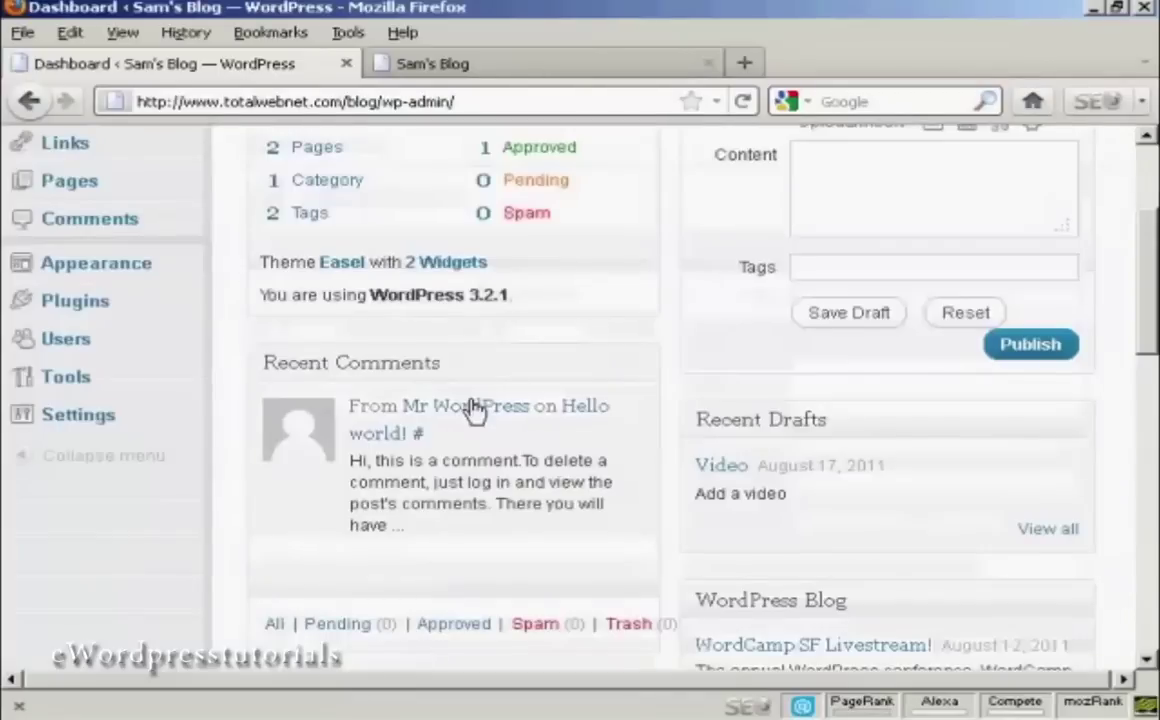
left_click(66, 340)
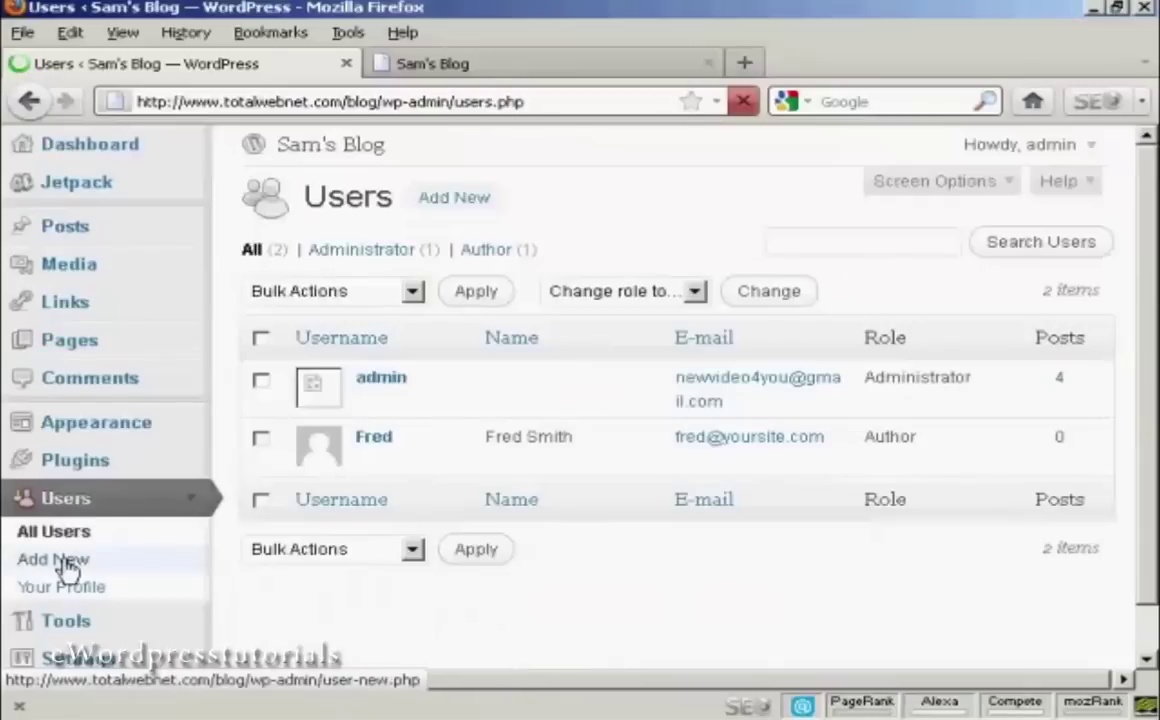
left_click(60, 562)
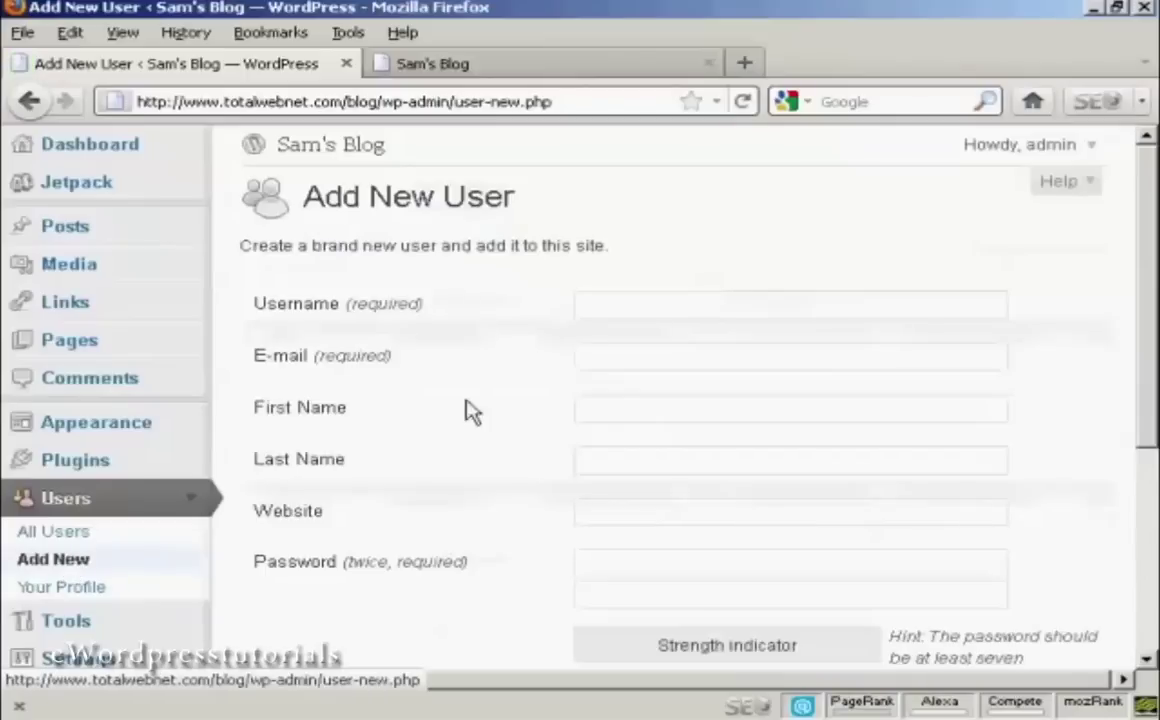
left_click(615, 304)
type("Jane")
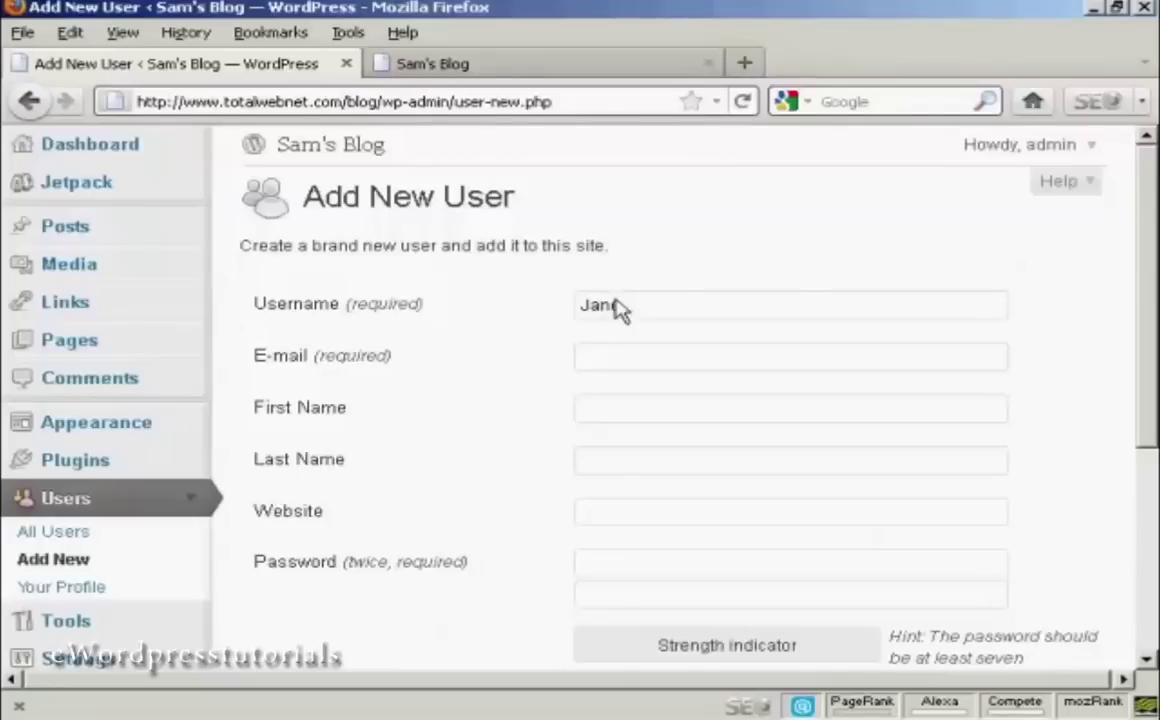
left_click(600, 347)
type("jane@yoursite.com")
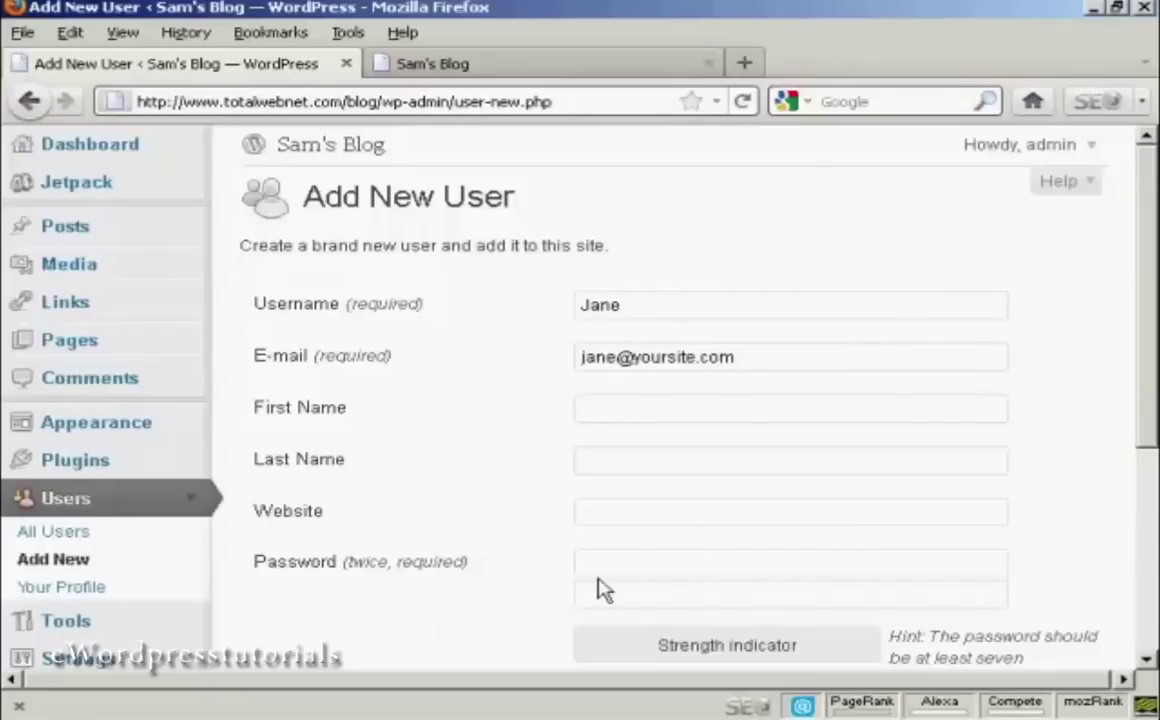
Enter a matching password twice and create the account with the Subscriber role.
scroll(1153, 306, "down", 3)
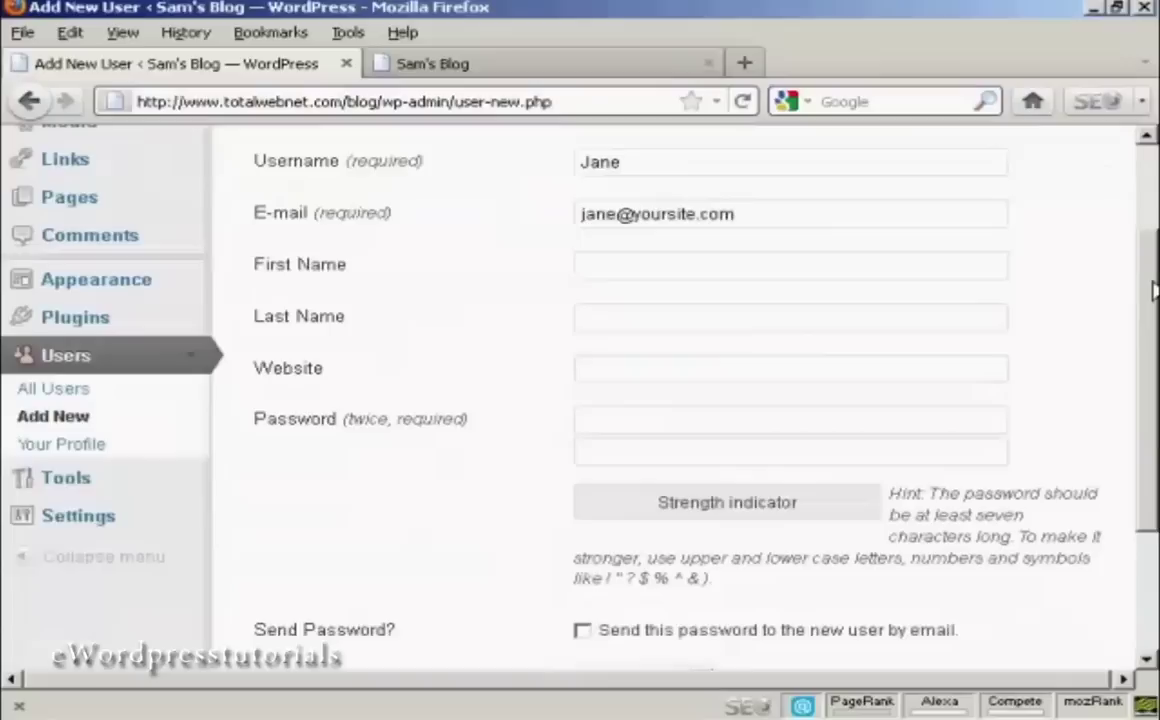
left_click(632, 392)
type("password")
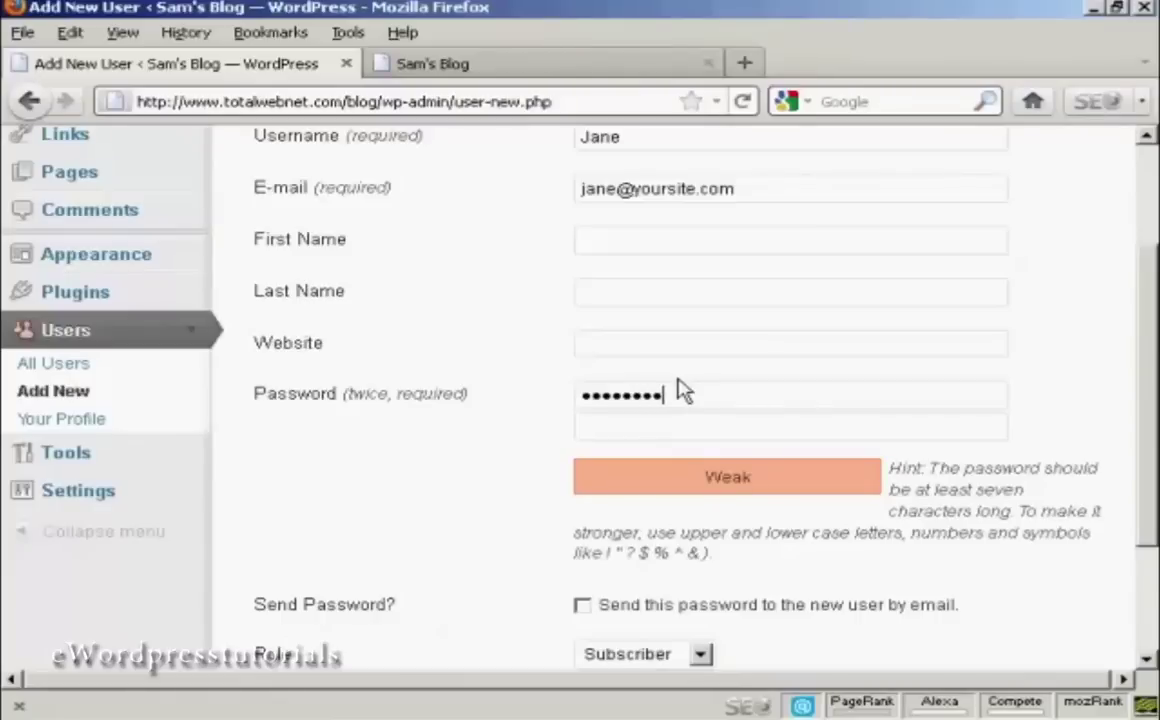
type("1")
left_click(608, 428)
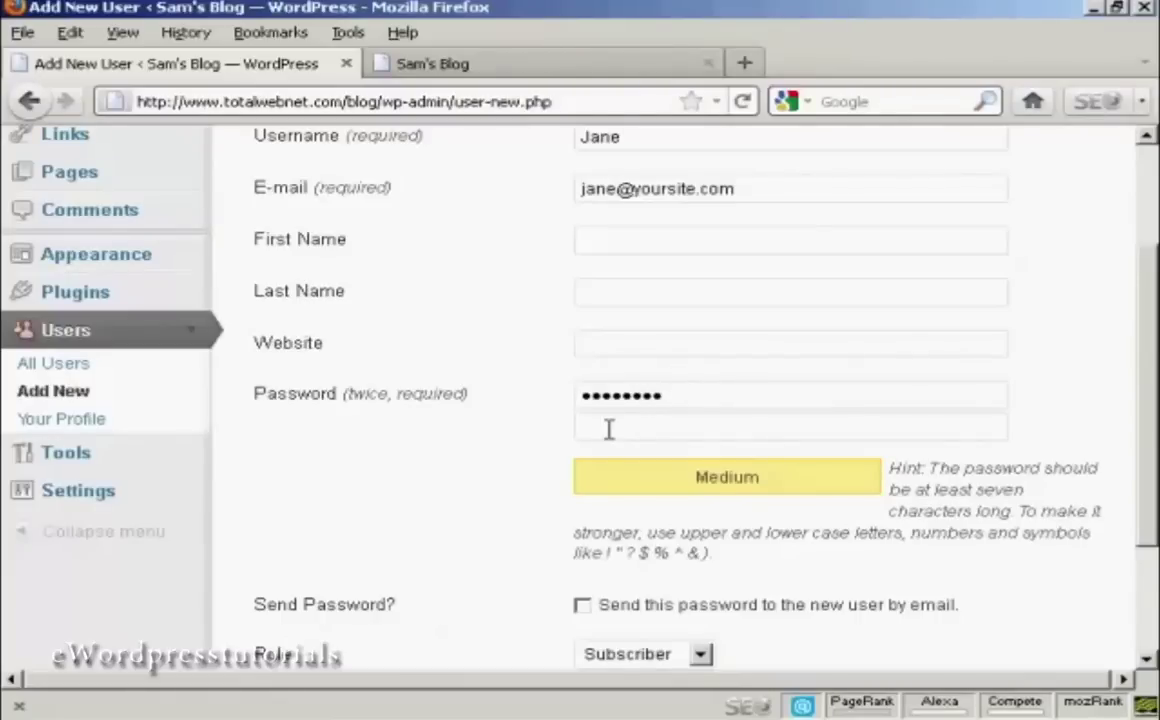
type("pas")
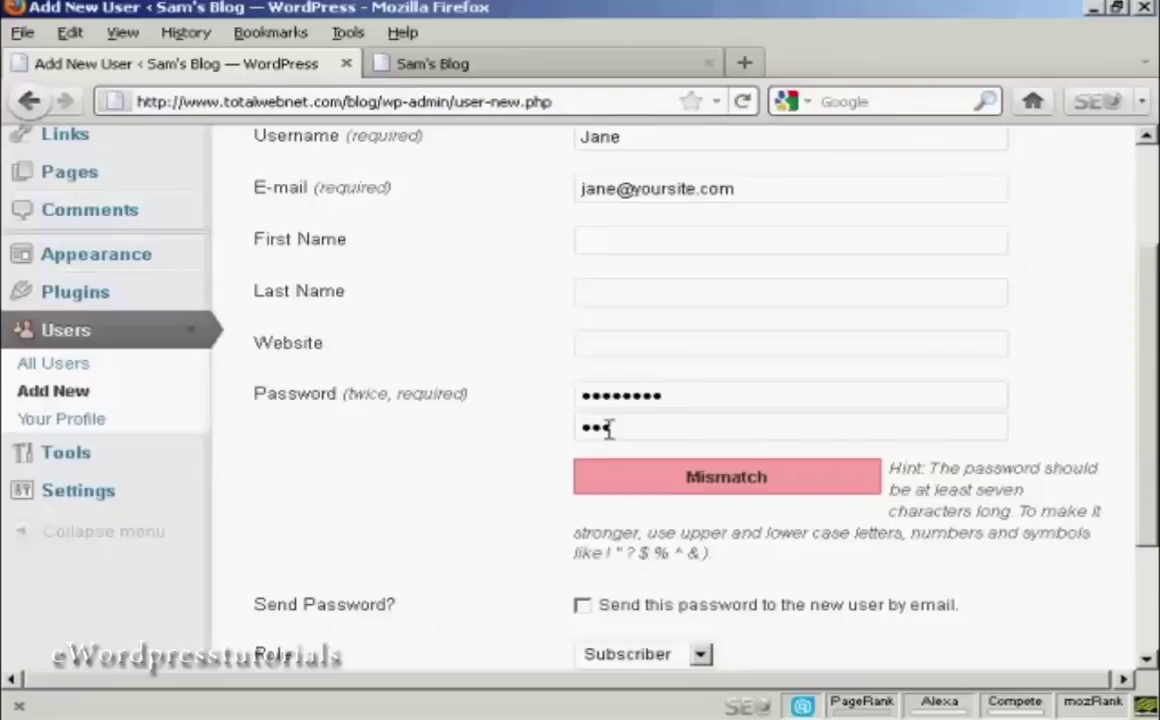
type("sword1")
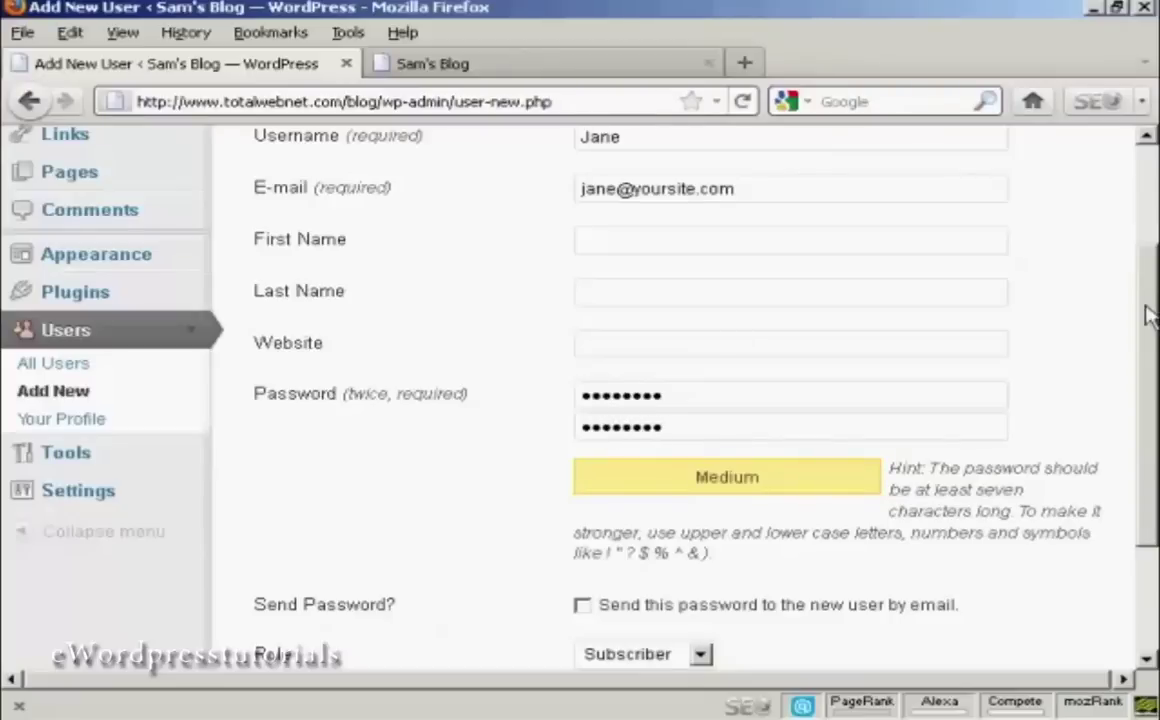
scroll(1150, 390, "down", 2)
scroll(1150, 390, "down", 1)
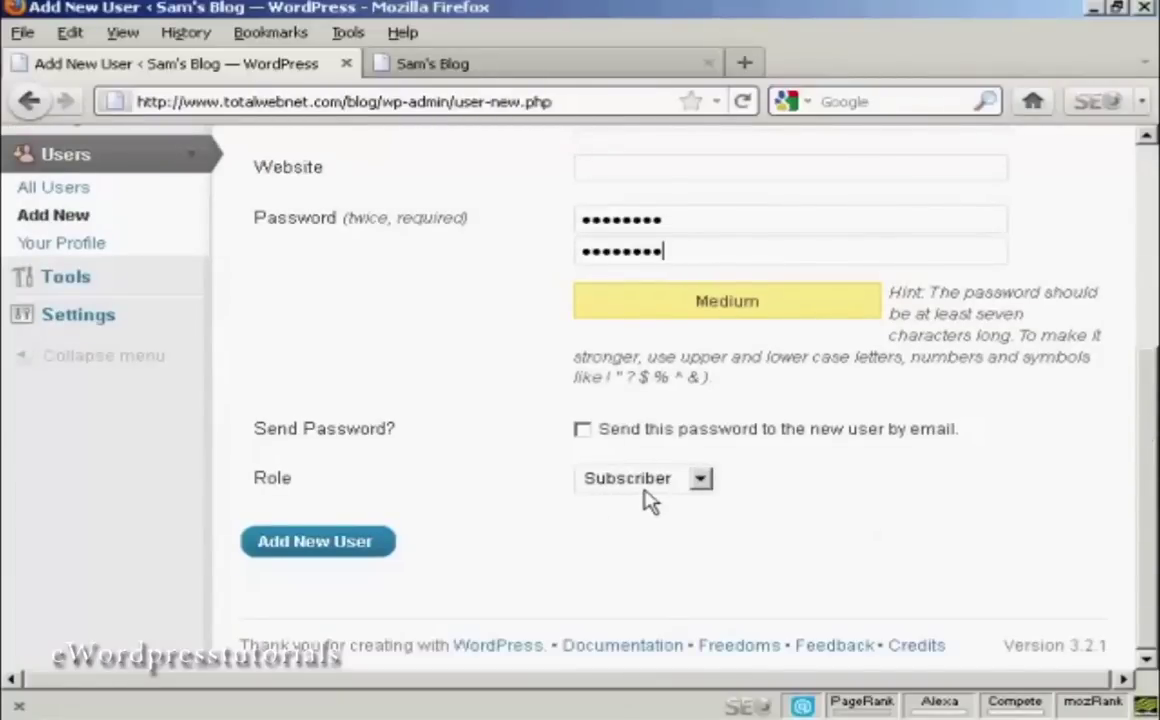
left_click(322, 547)
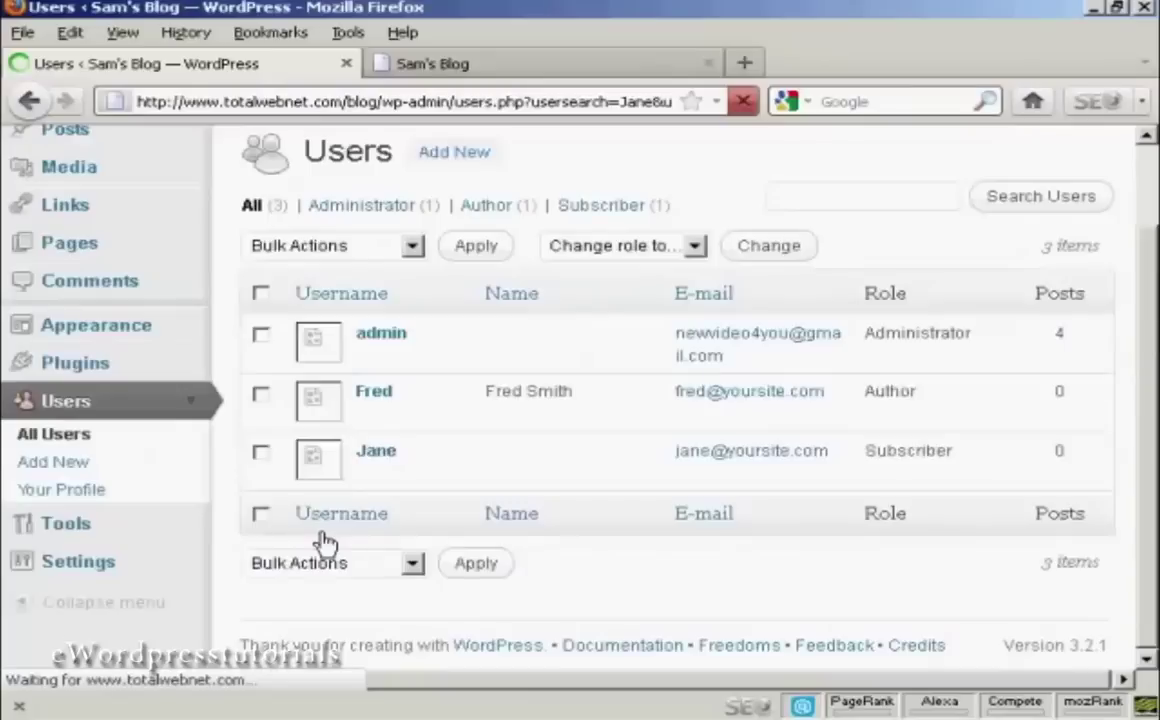
Log out of the administrator account via the Howdy, admin menu.
mouse_move(383, 476)
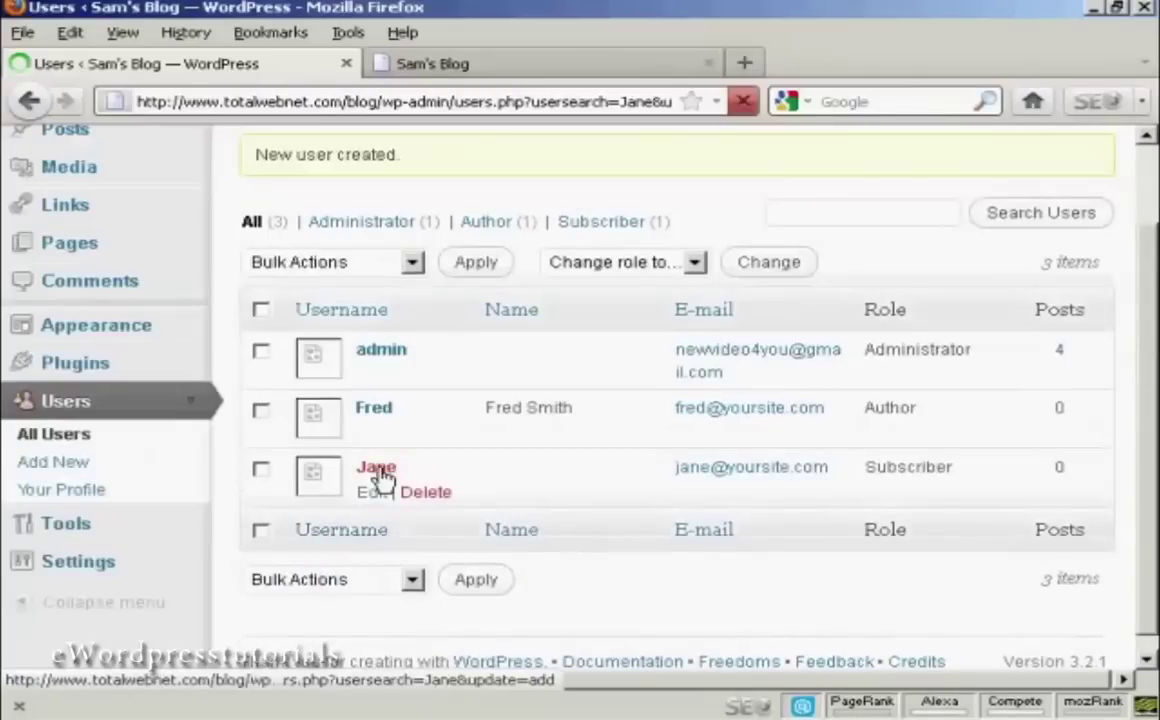
scroll(385, 478, "down", 1)
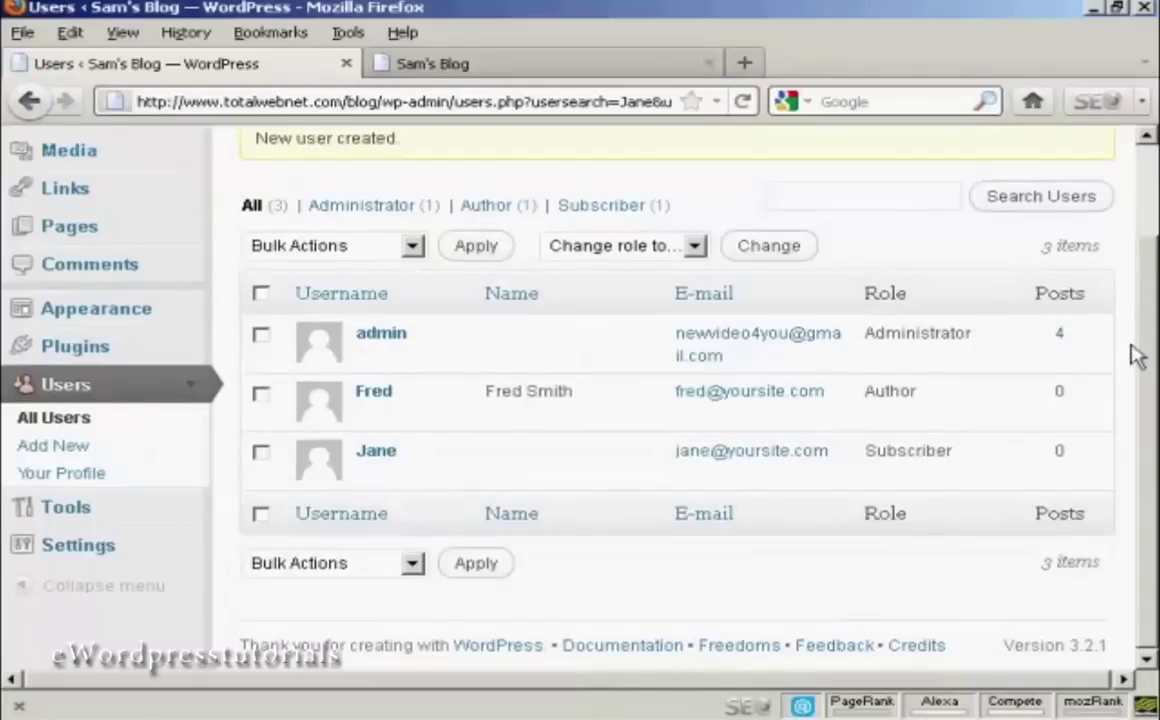
scroll(1147, 345, "up", 3)
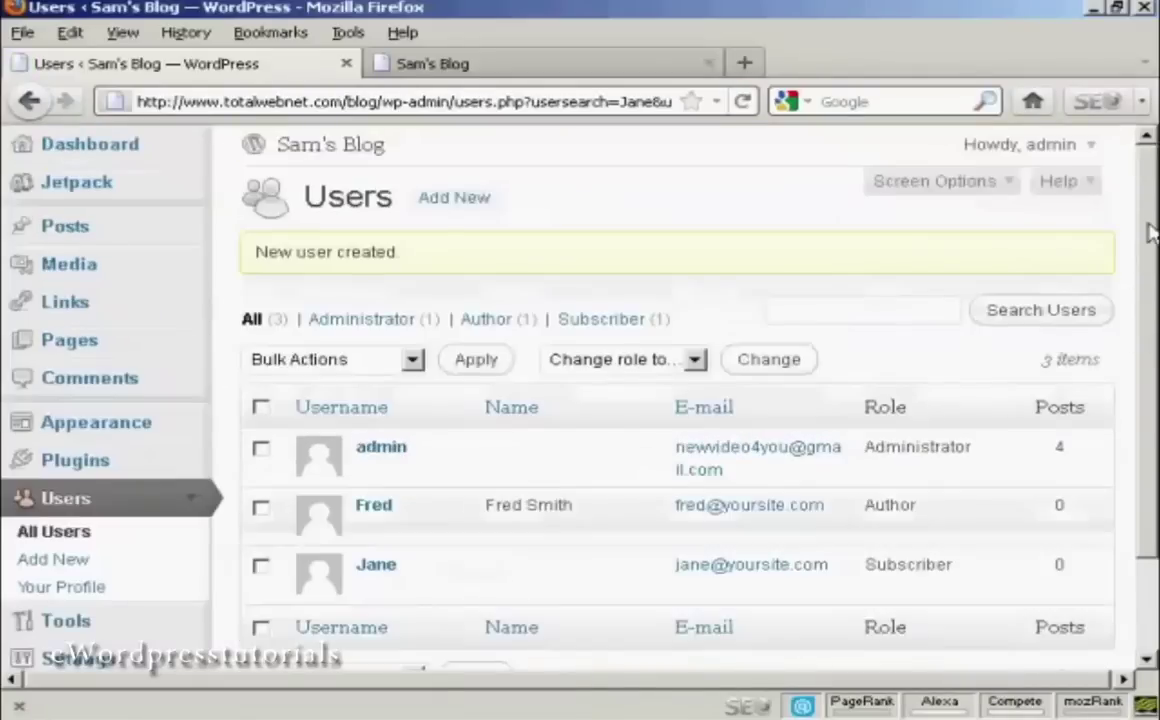
left_click(1092, 152)
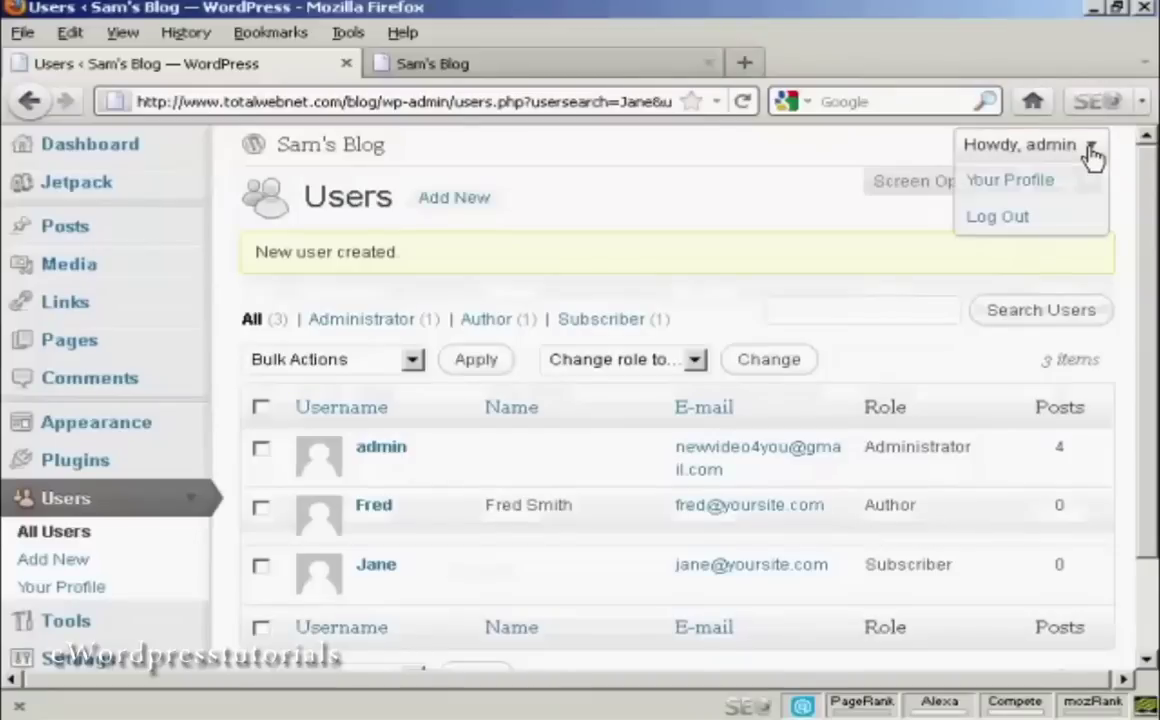
left_click(1000, 218)
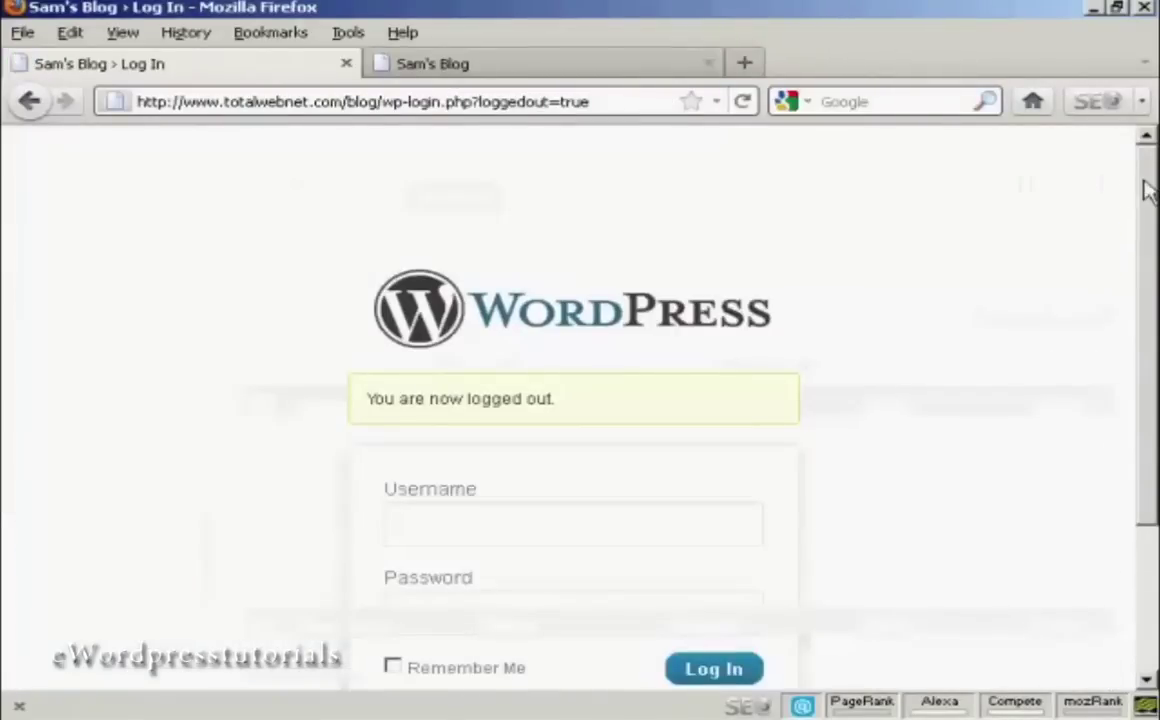
scroll(1147, 186, "down", 3)
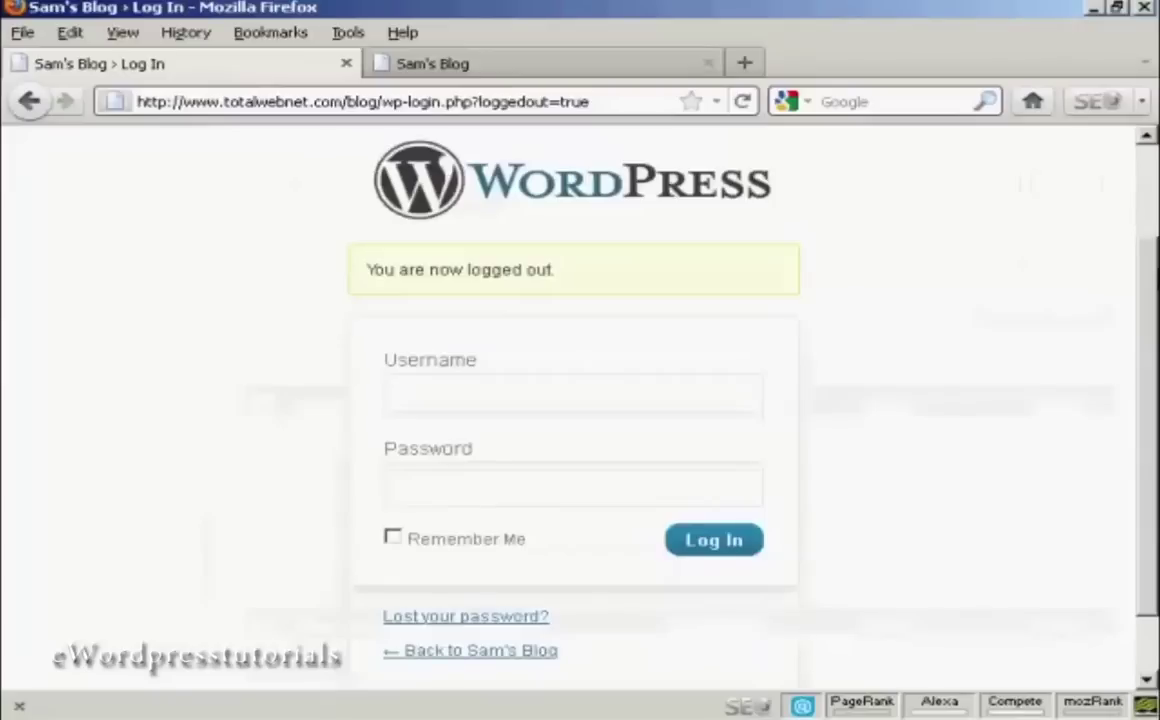
left_click(446, 397)
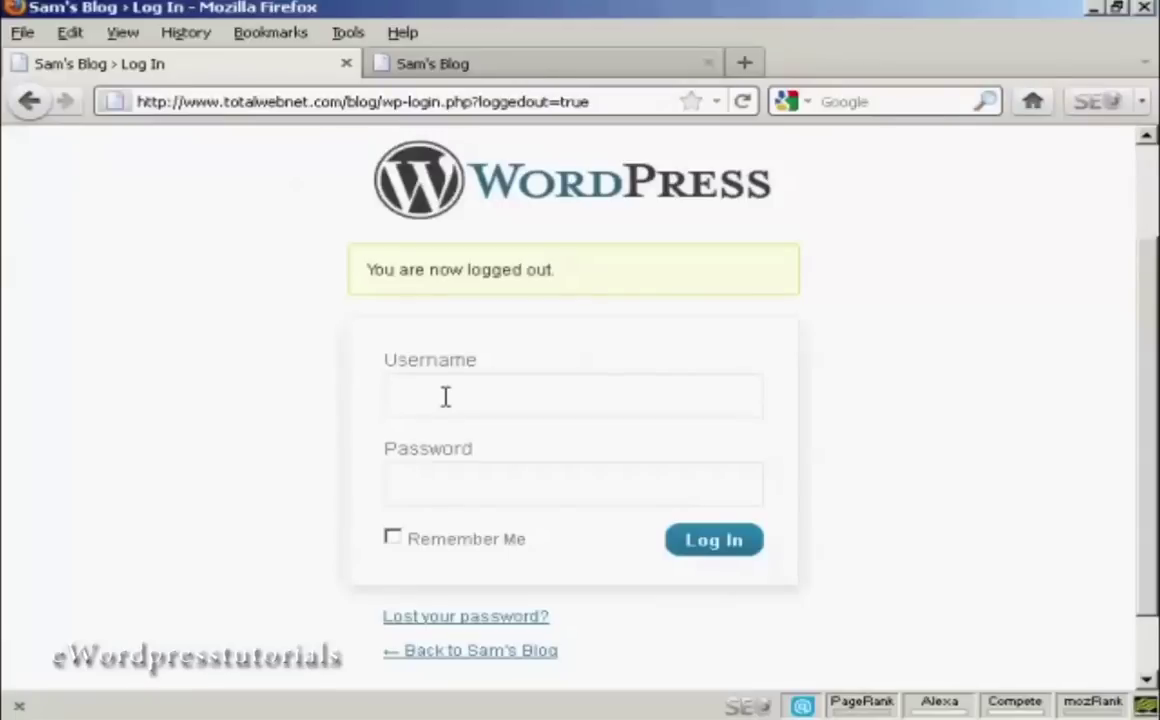
type("jane")
left_click(441, 483)
type("•••••••")
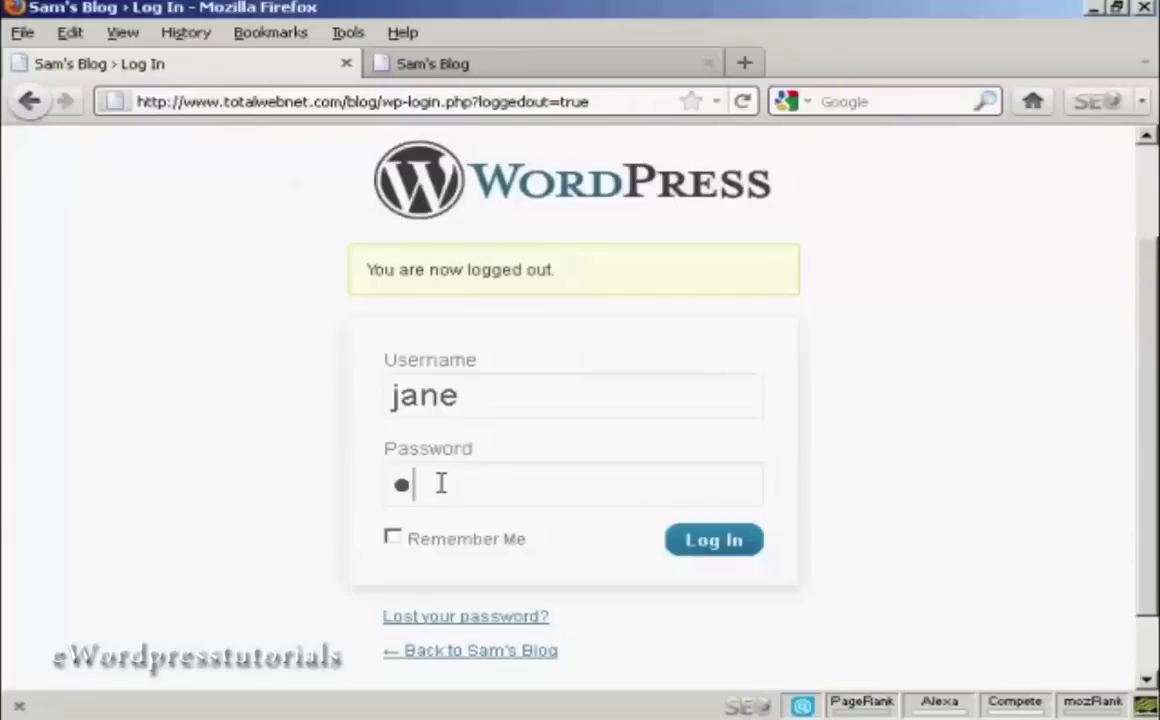
type("•")
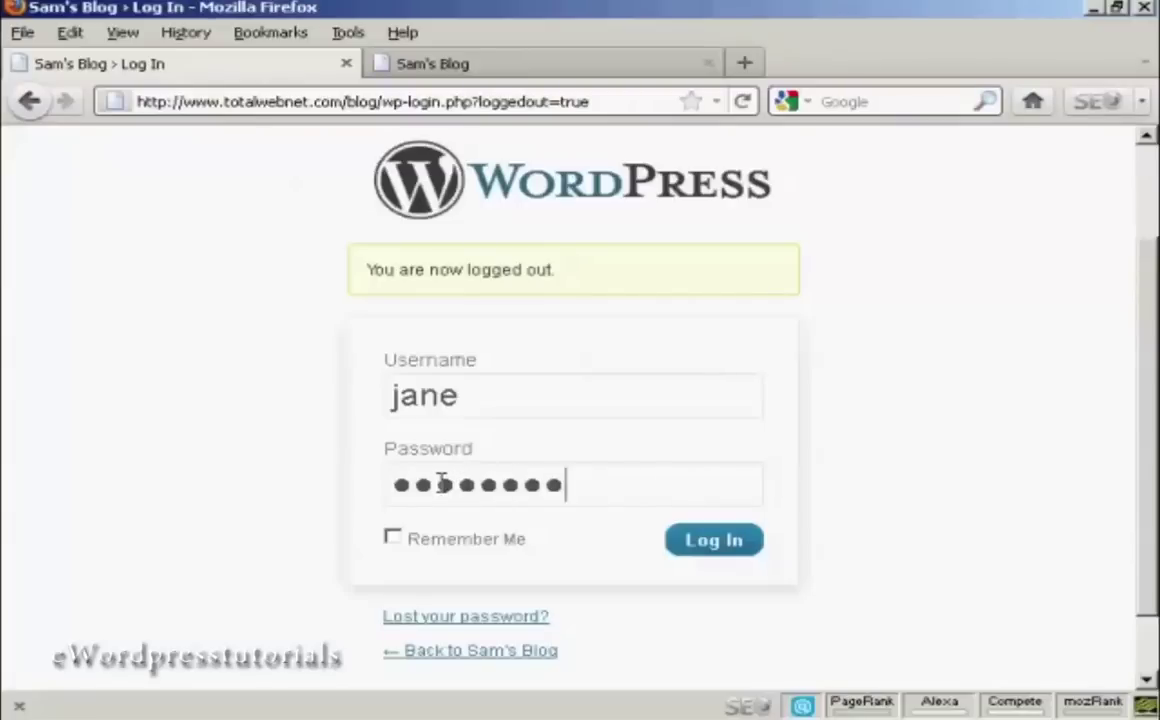
left_click(733, 546)
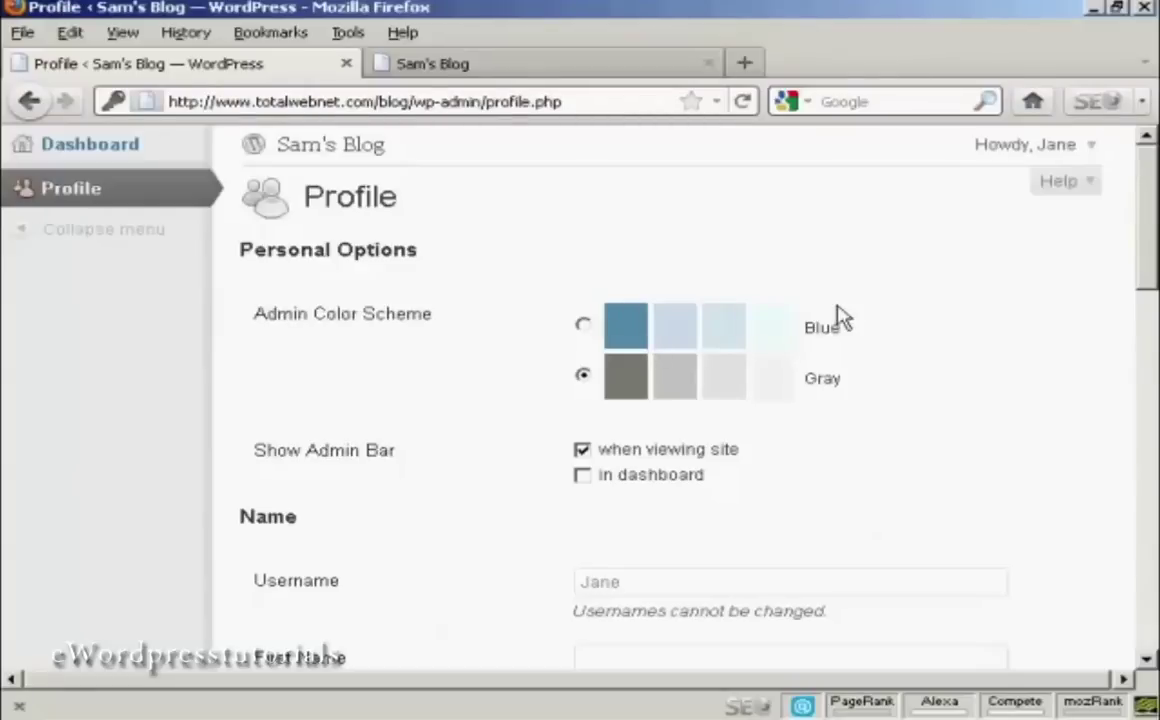
left_click_drag(1148, 190, 1150, 140)
mouse_move(1095, 152)
left_click(1003, 224)
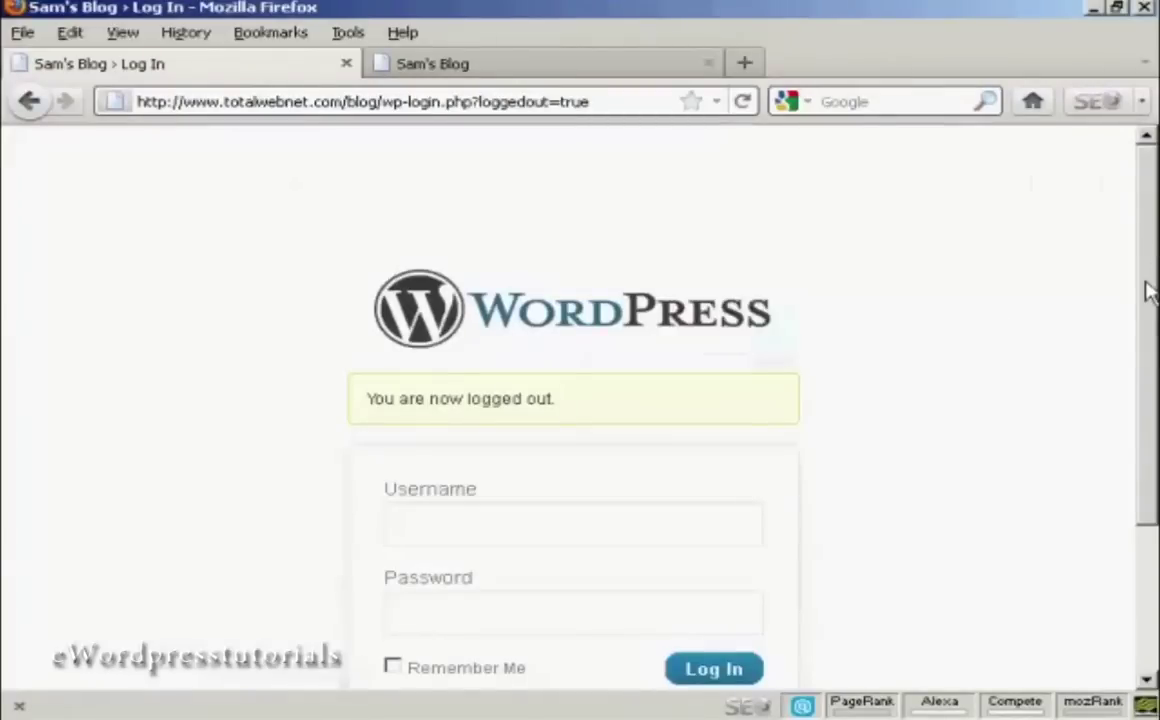
Log back in as admin using the autocompleted saved login.
scroll(1142, 316, "down", 2)
left_click(452, 400)
type("a")
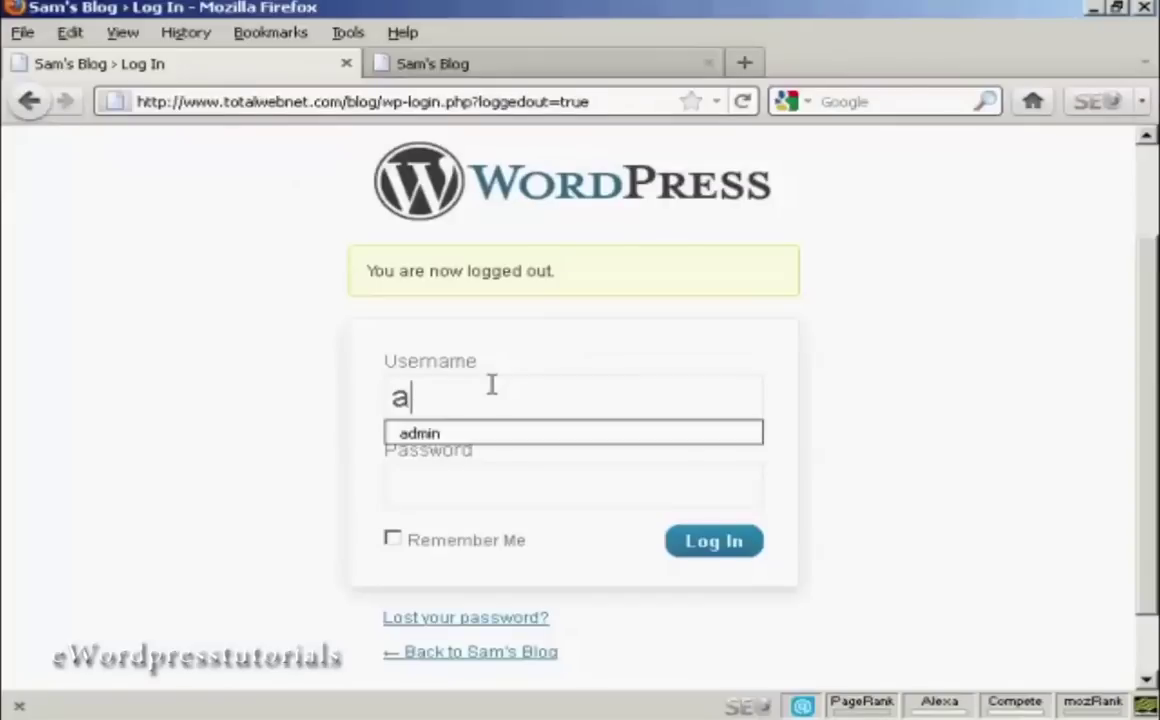
left_click(497, 436)
left_click(712, 542)
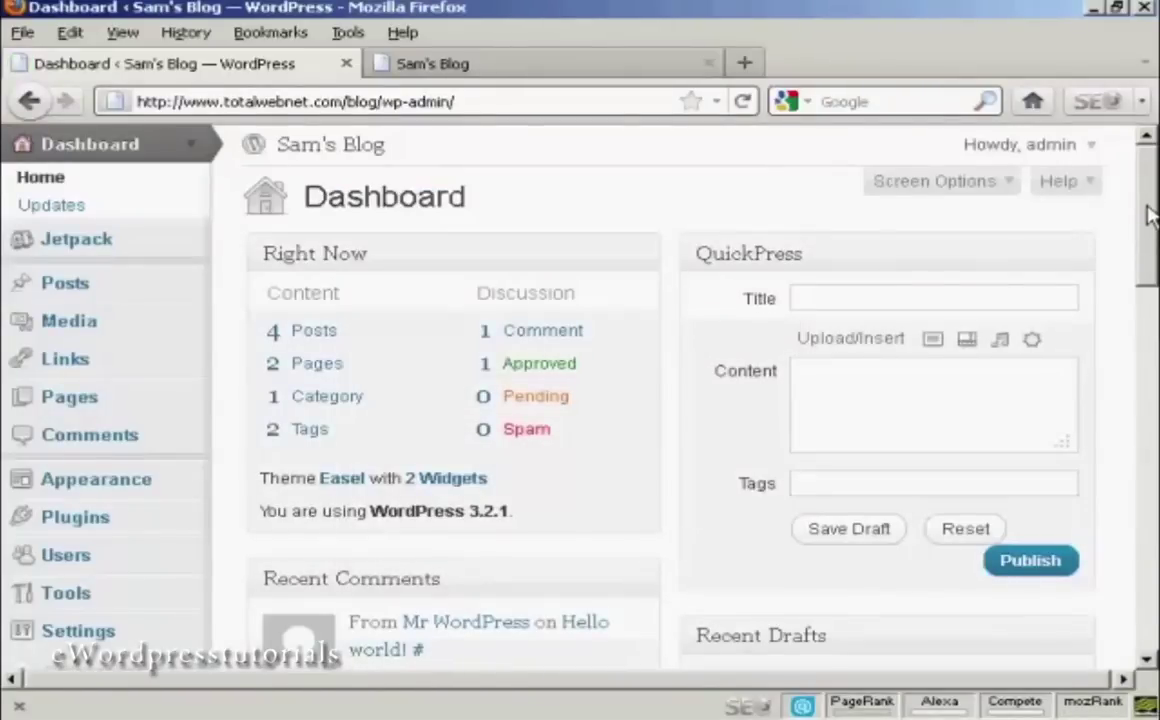
scroll(1148, 235, "down", 3)
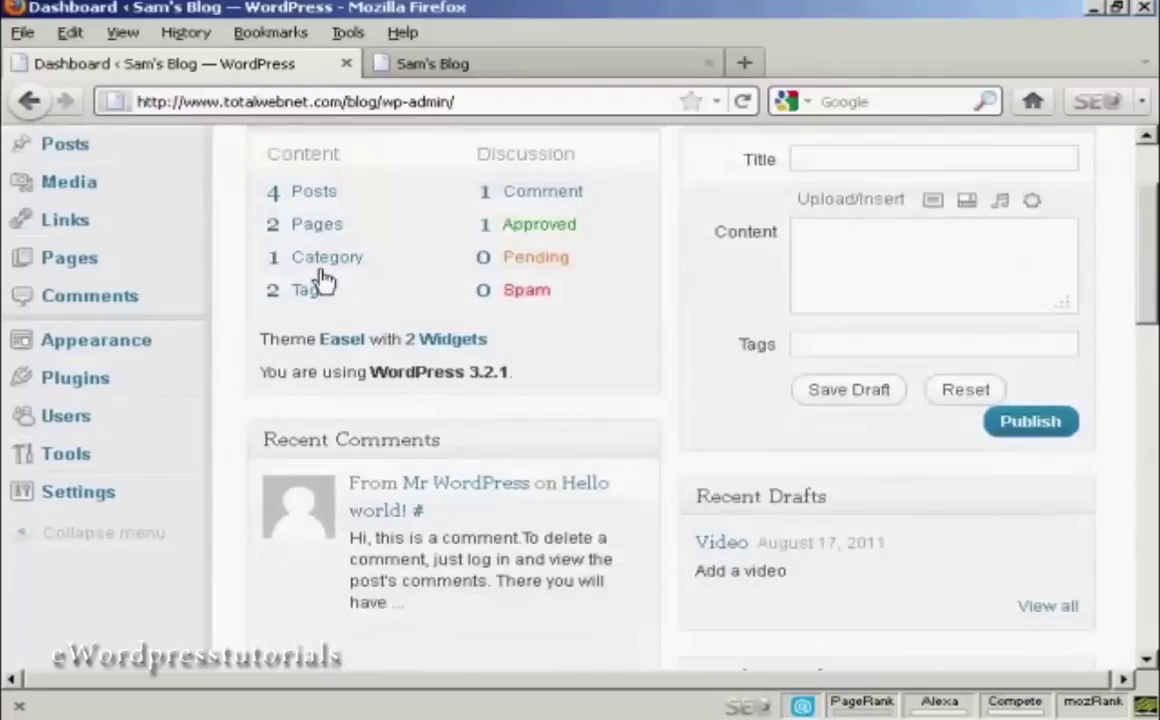
left_click(85, 425)
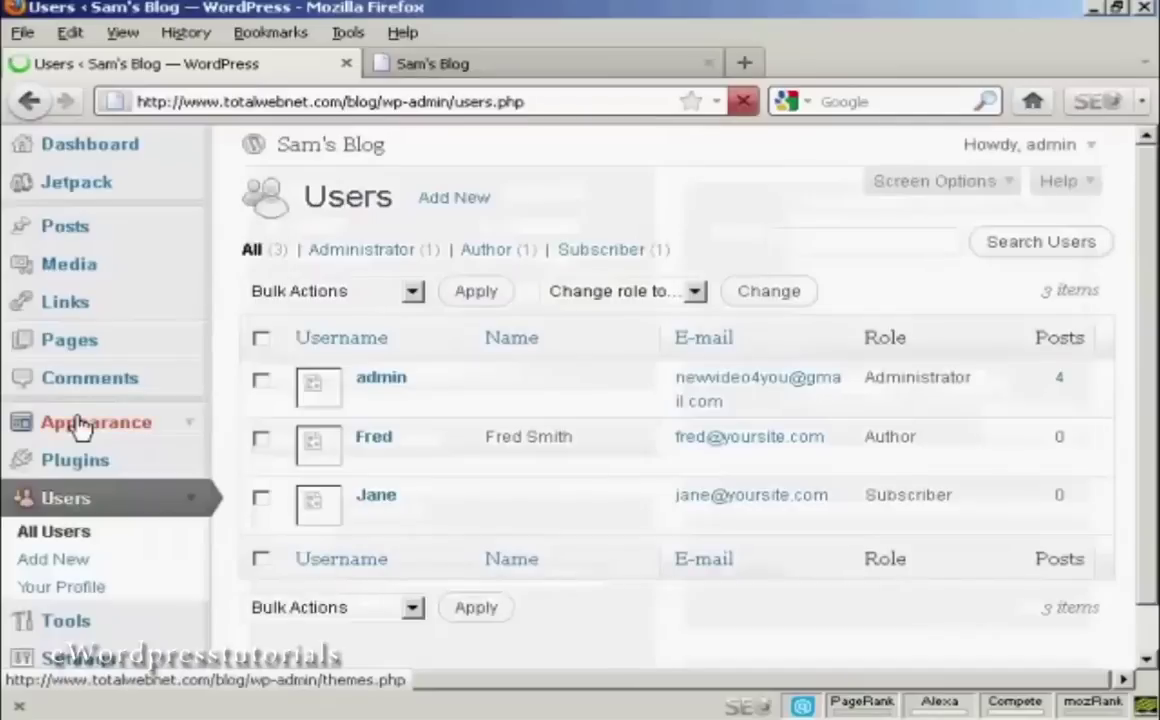
mouse_move(380, 438)
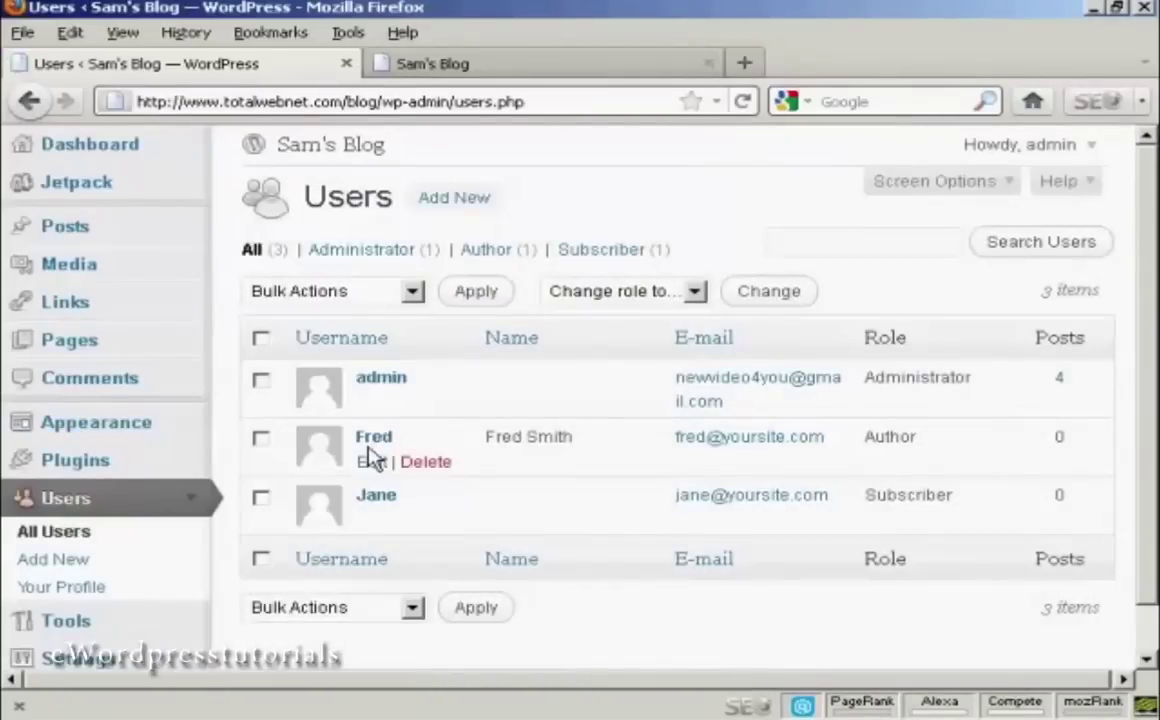
left_click(434, 466)
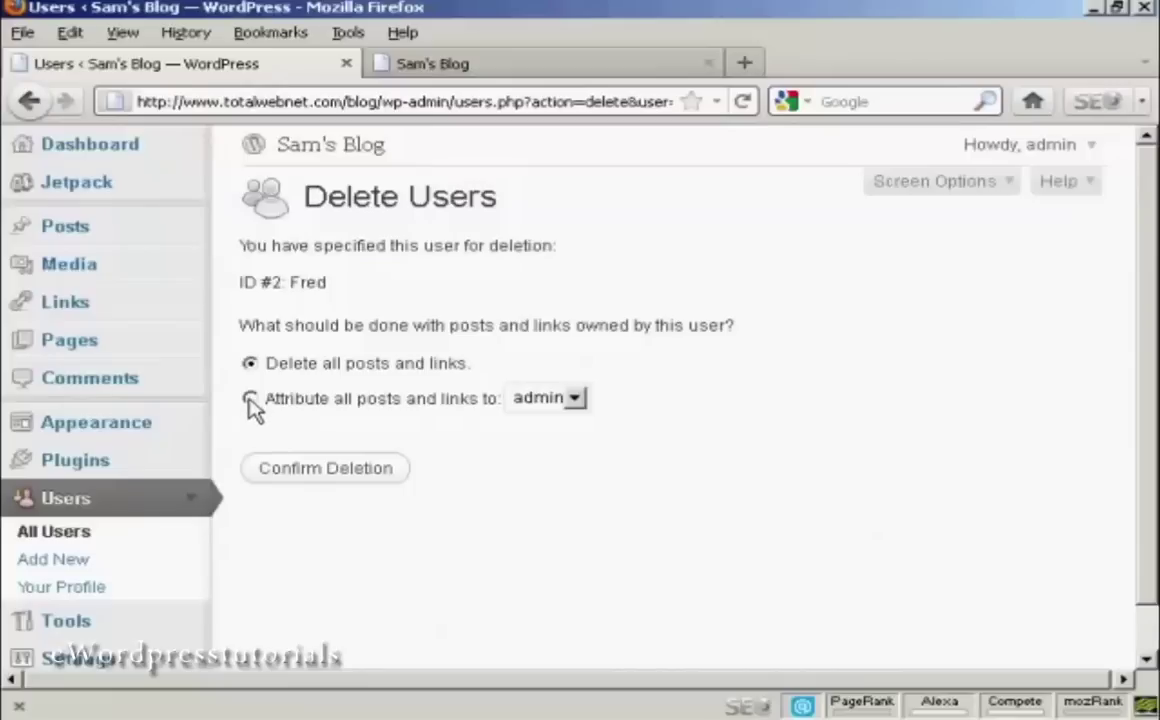
left_click(576, 399)
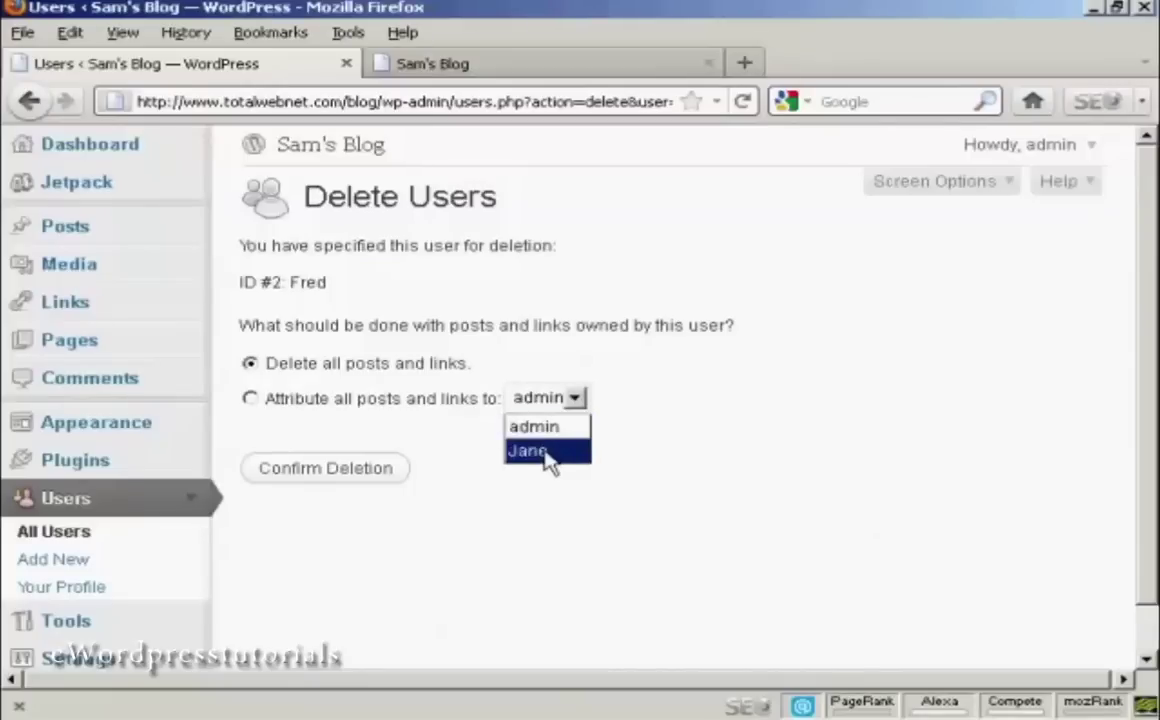
left_click(628, 380)
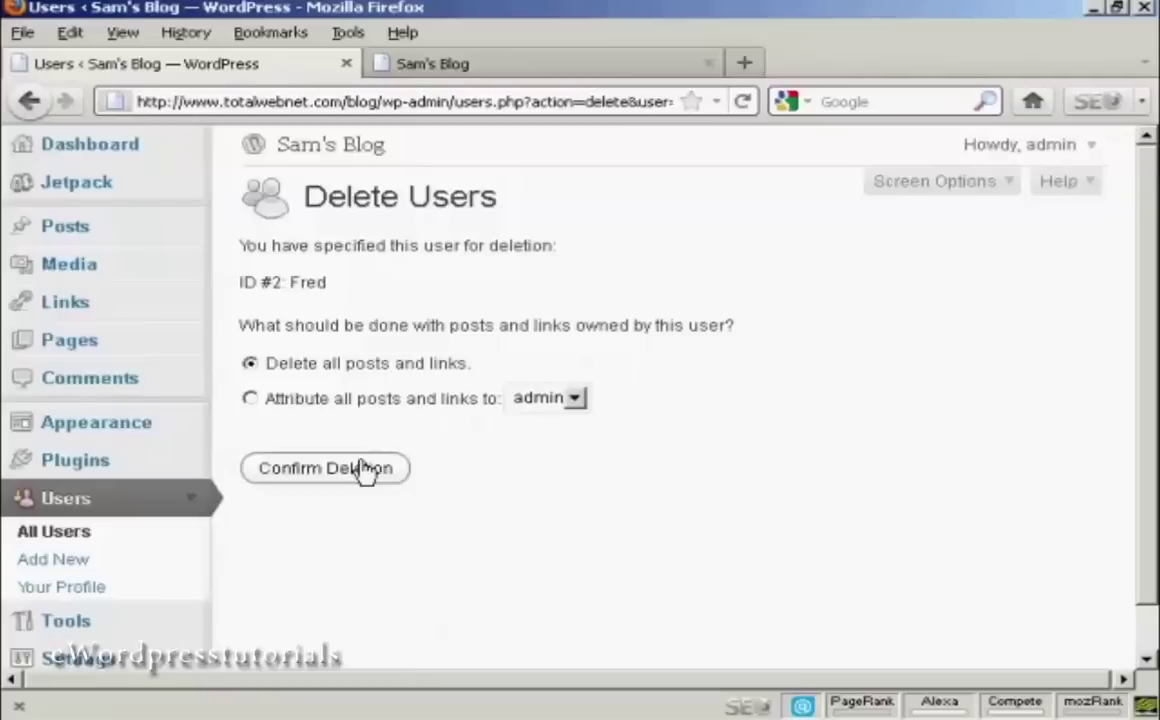
left_click(335, 482)
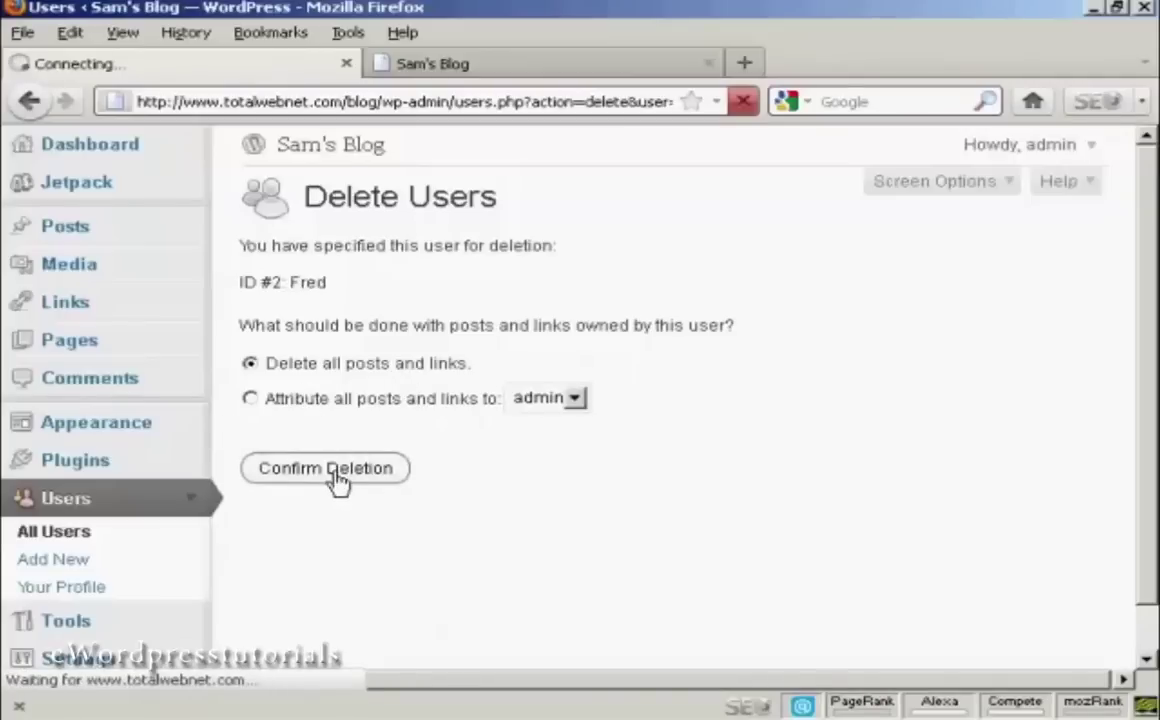